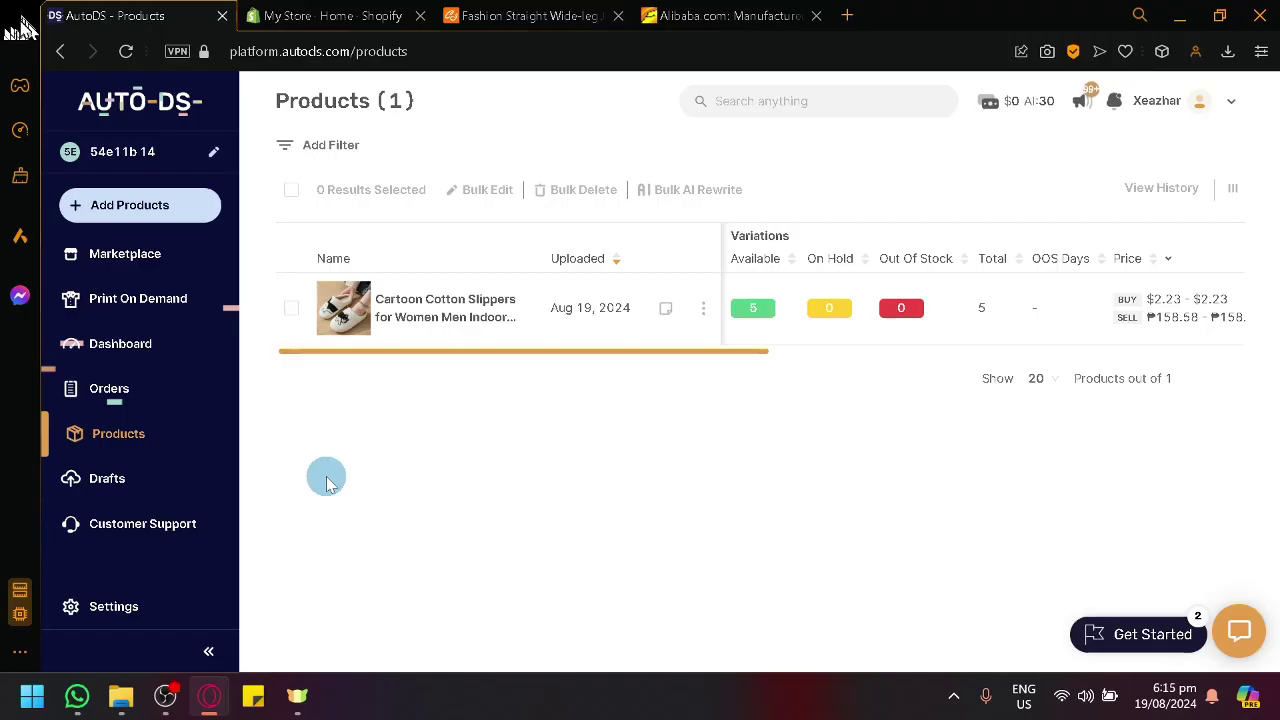
- Scroll through the Alibaba homepage, then go back to the AutoDS products list
left_click(722, 12)
scroll(706, 534, "down", 2)
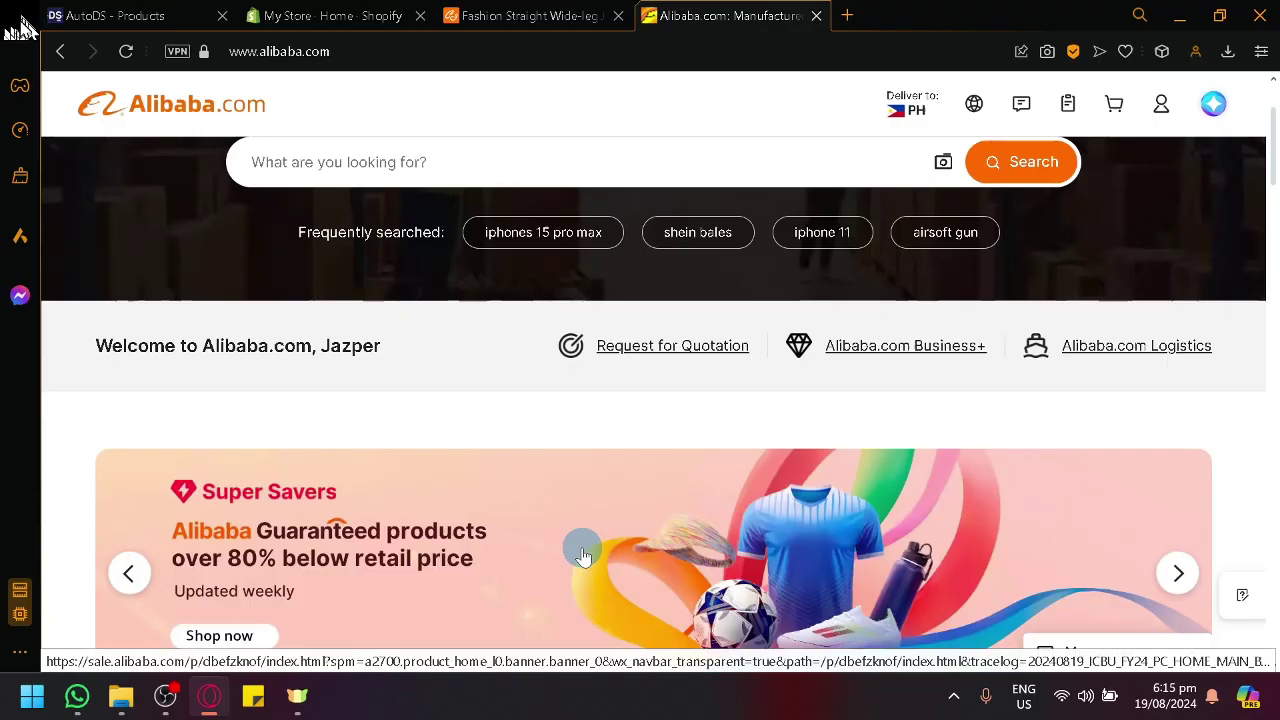
scroll(584, 557, "down", 3)
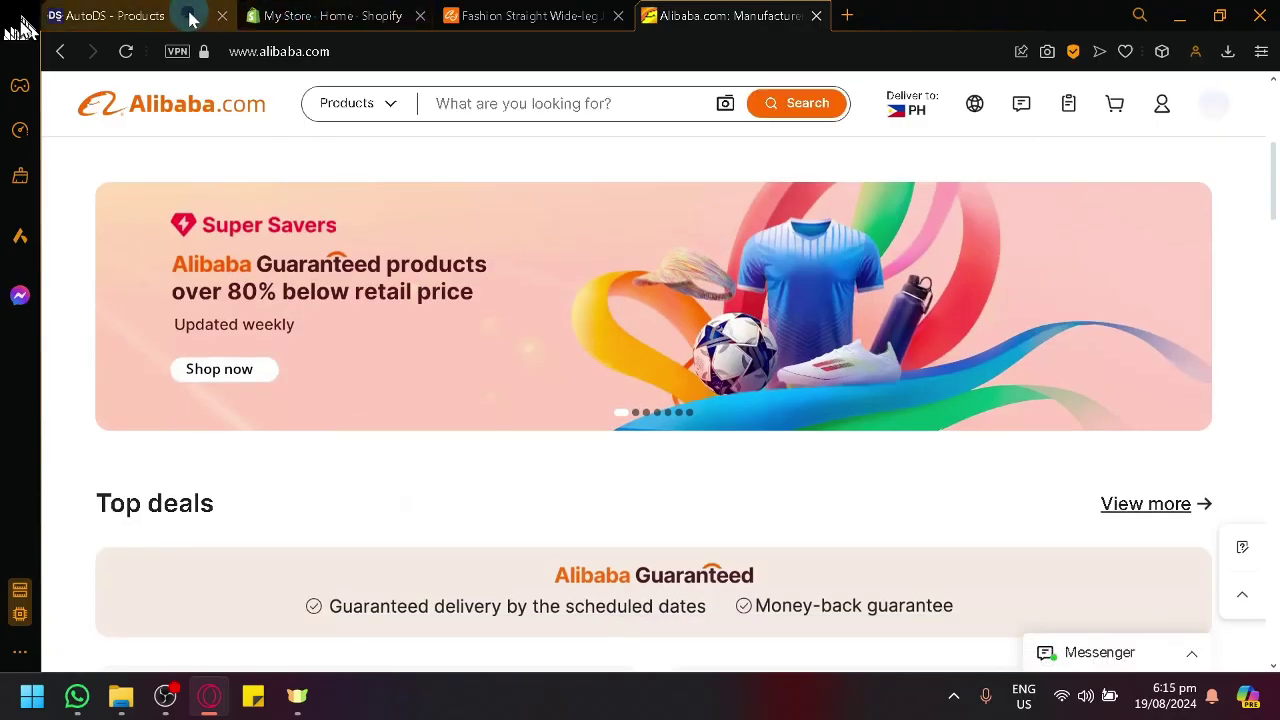
left_click(191, 17)
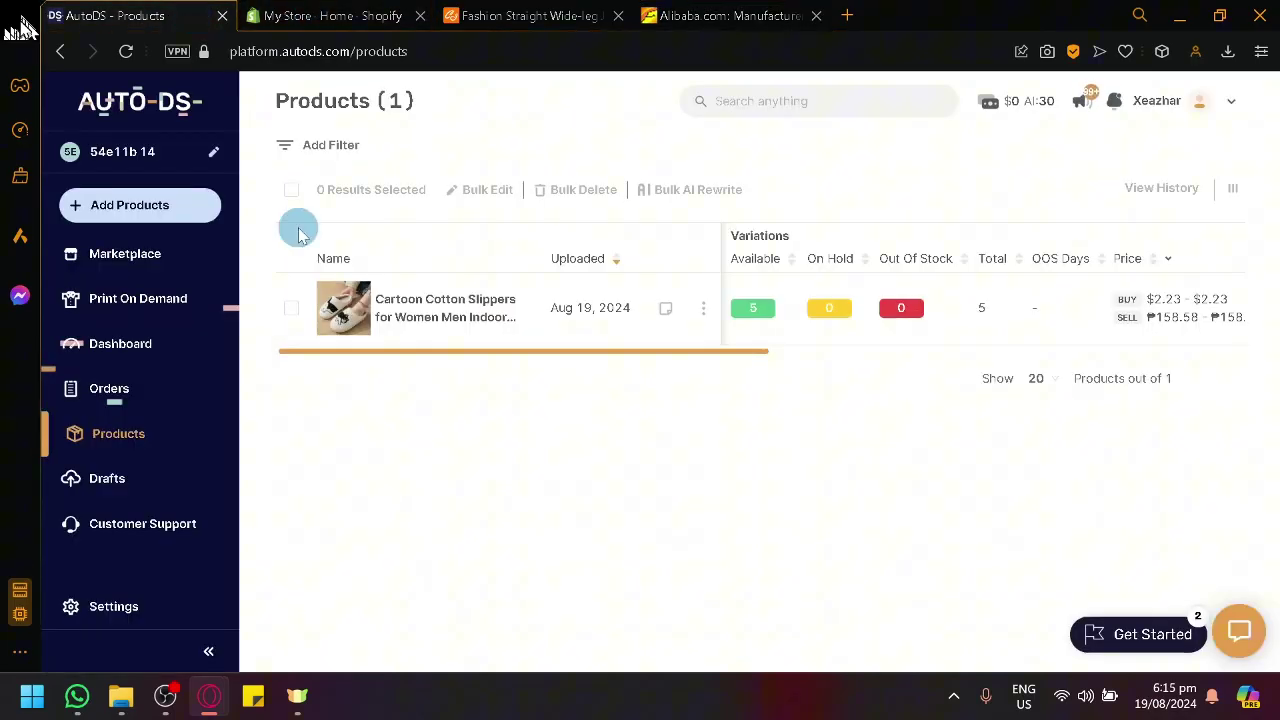
- Close the Fashion Straight Wide-leg tab and show Shopify's Products page with the Cartoon Cotton Slippers listing
left_click(345, 15)
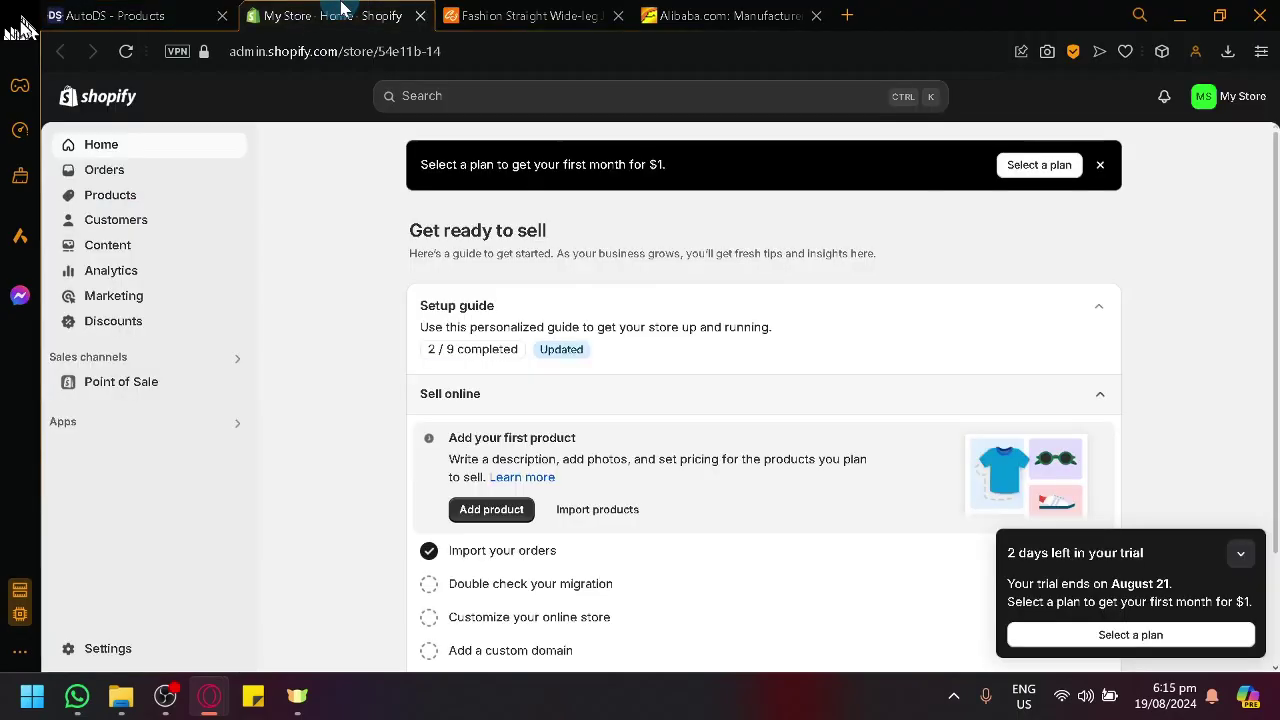
left_click(621, 16)
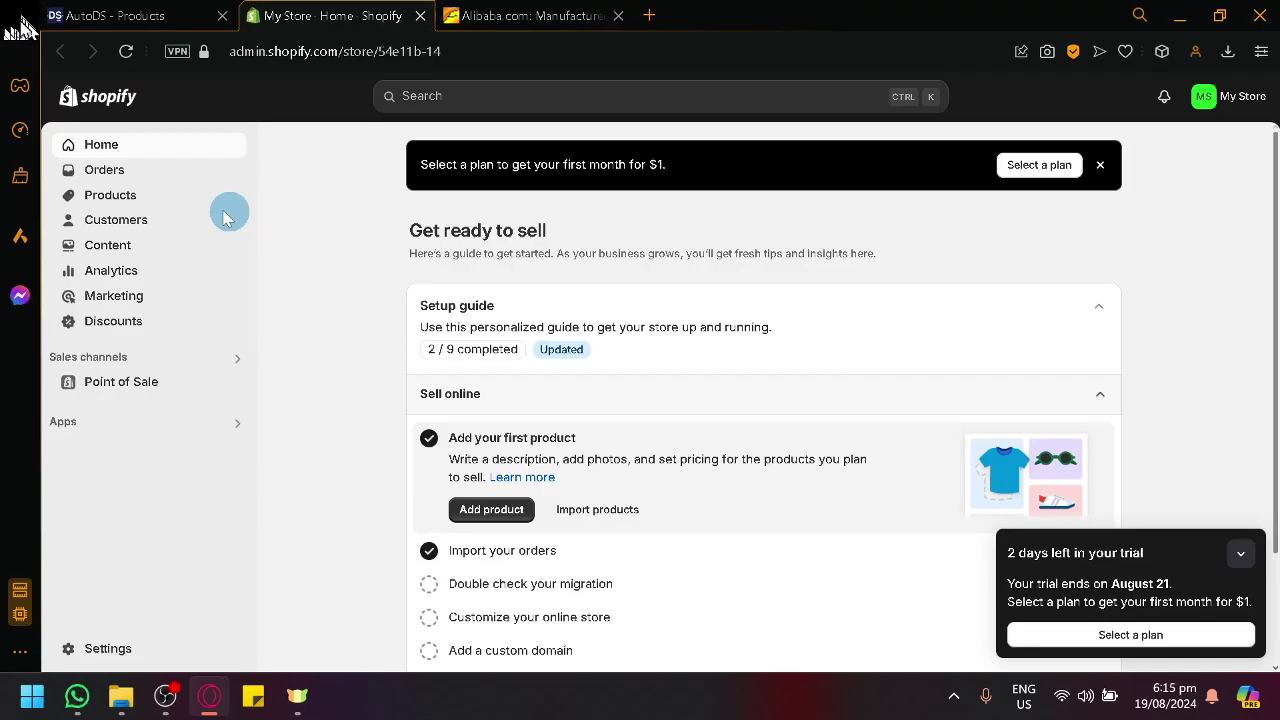
left_click(185, 208)
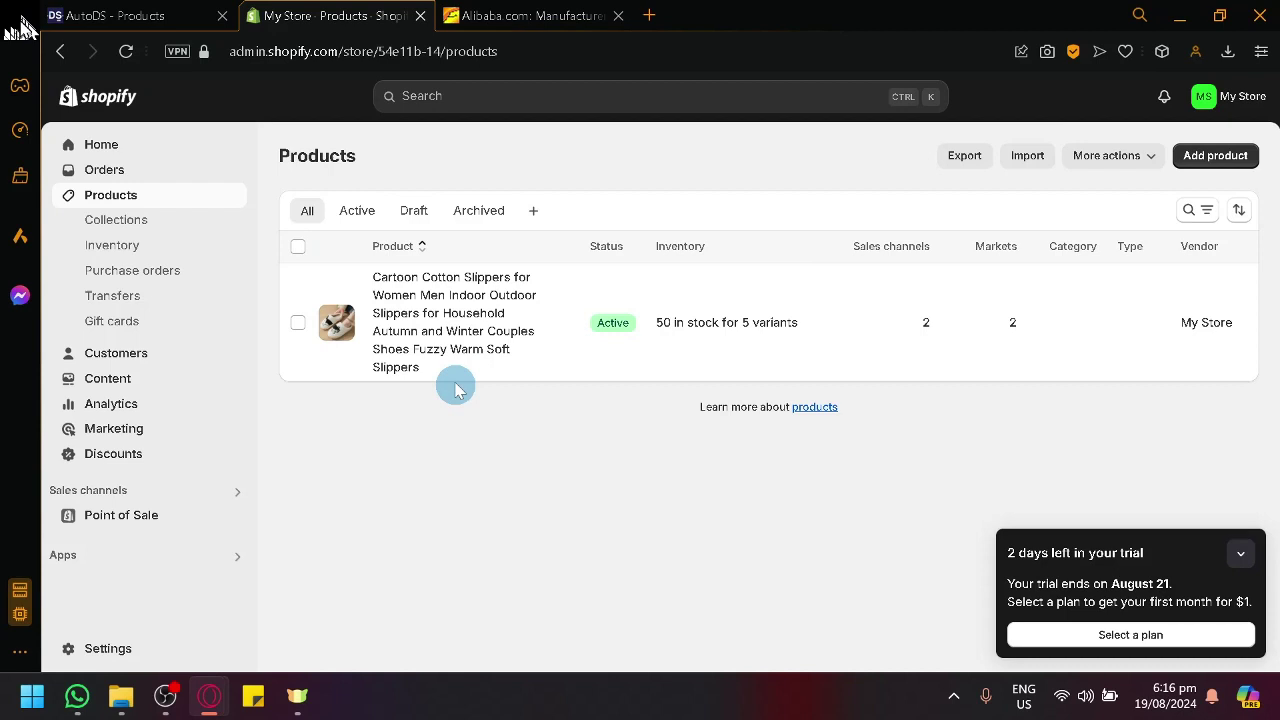
- Review the connected Shopify store, then start a Single Product import with Alibaba as supplier and China as region
left_click(147, 25)
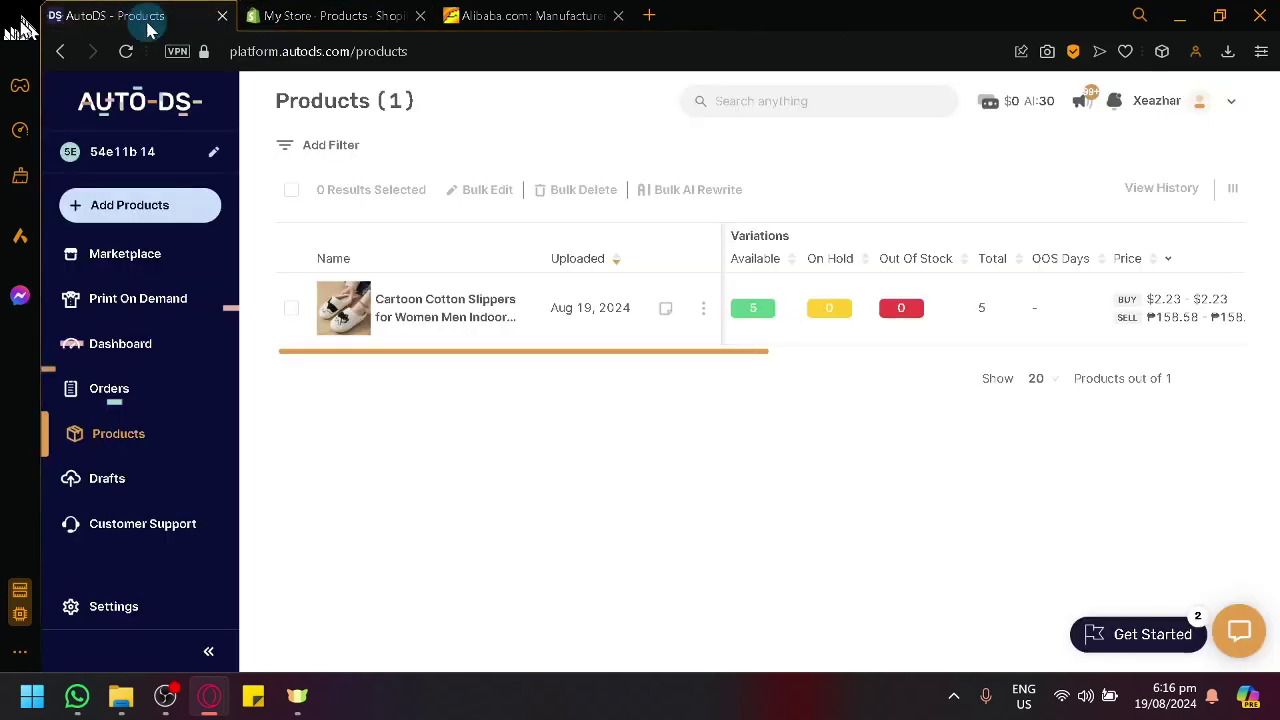
left_click(281, 327)
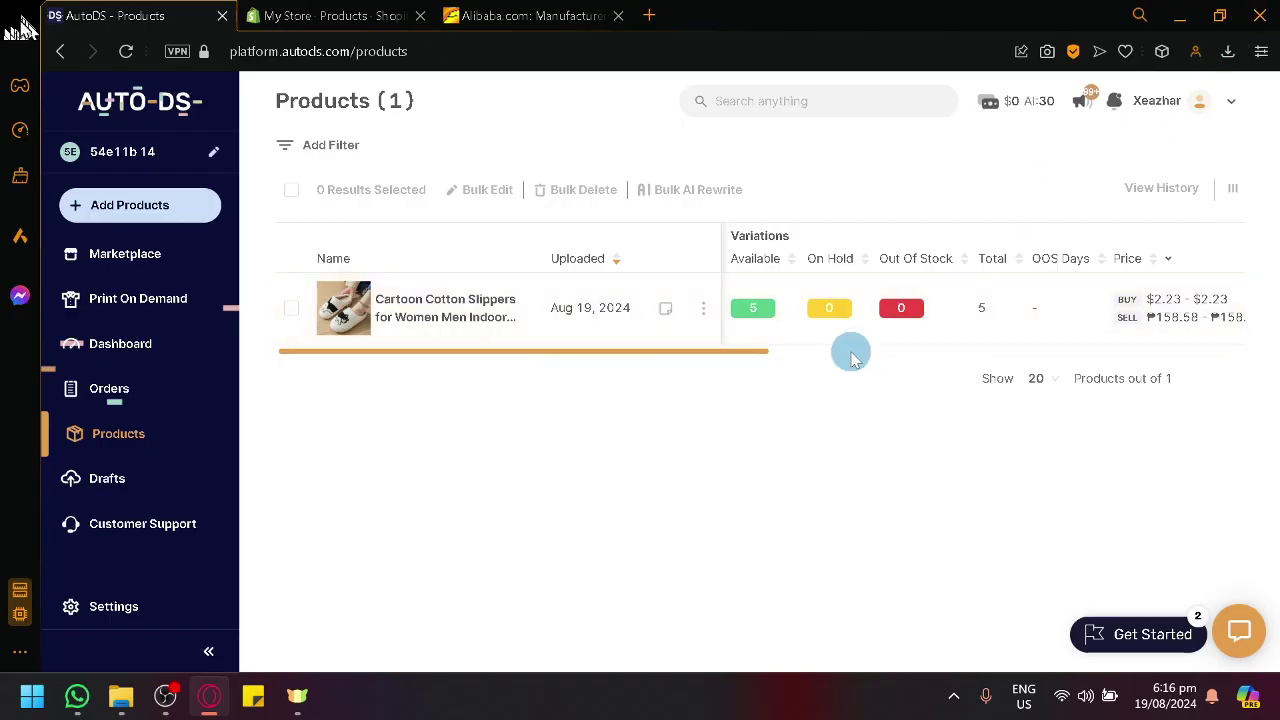
left_click(160, 150)
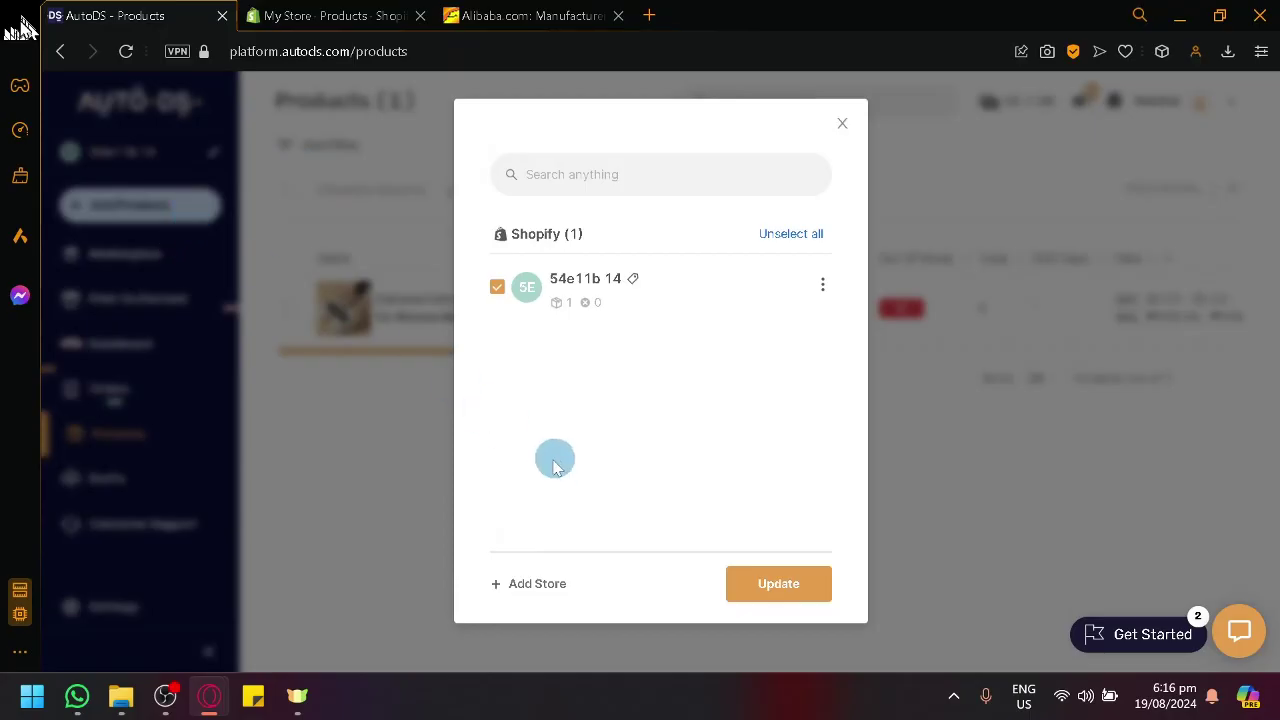
left_click(550, 580)
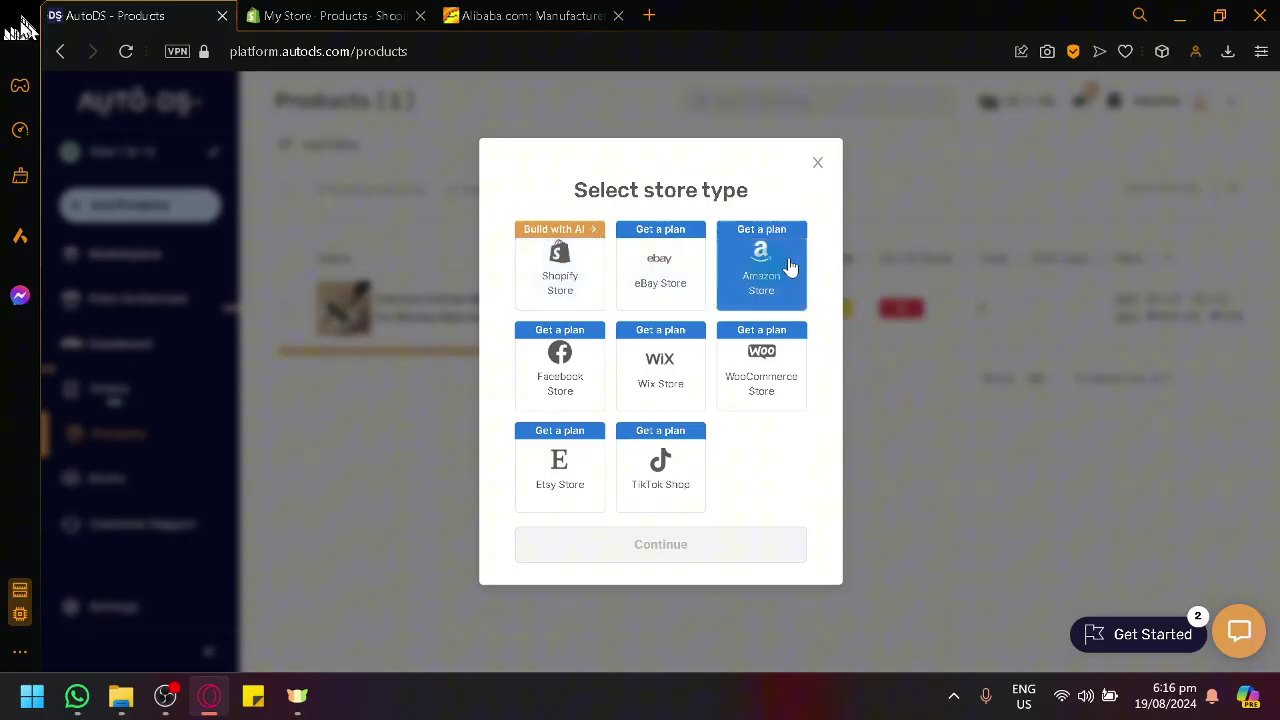
left_click(817, 166)
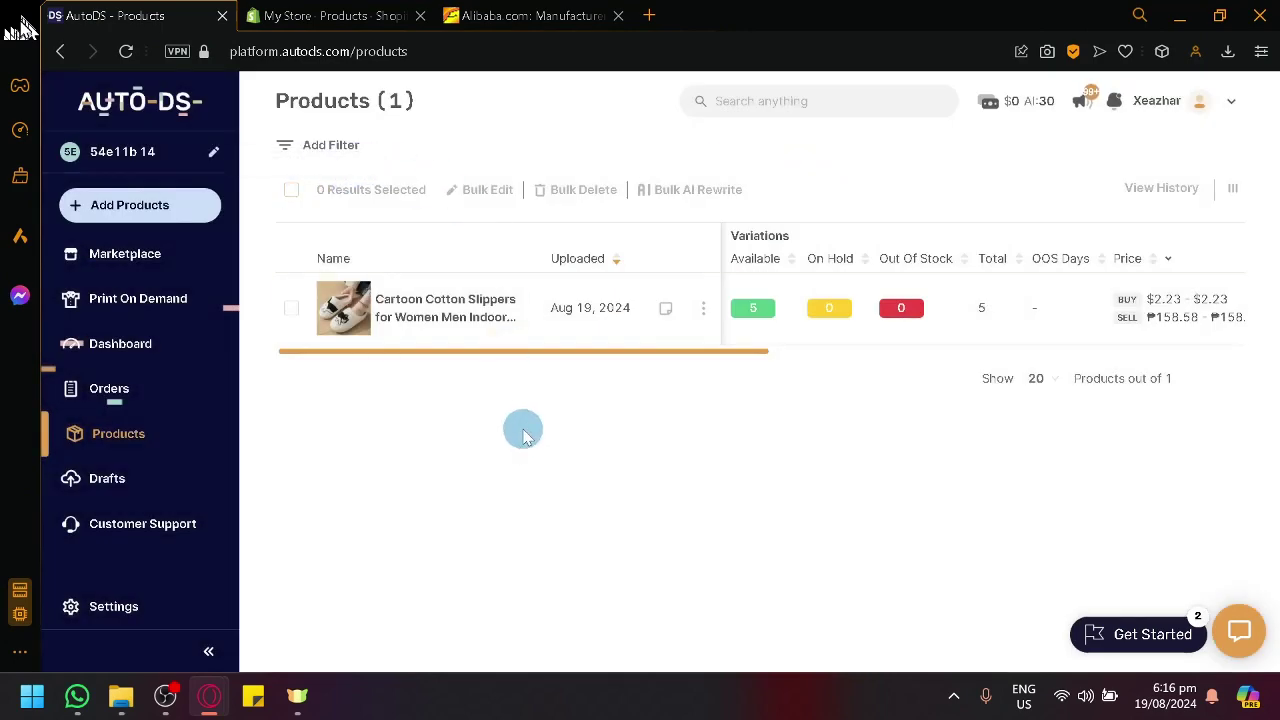
left_click(108, 207)
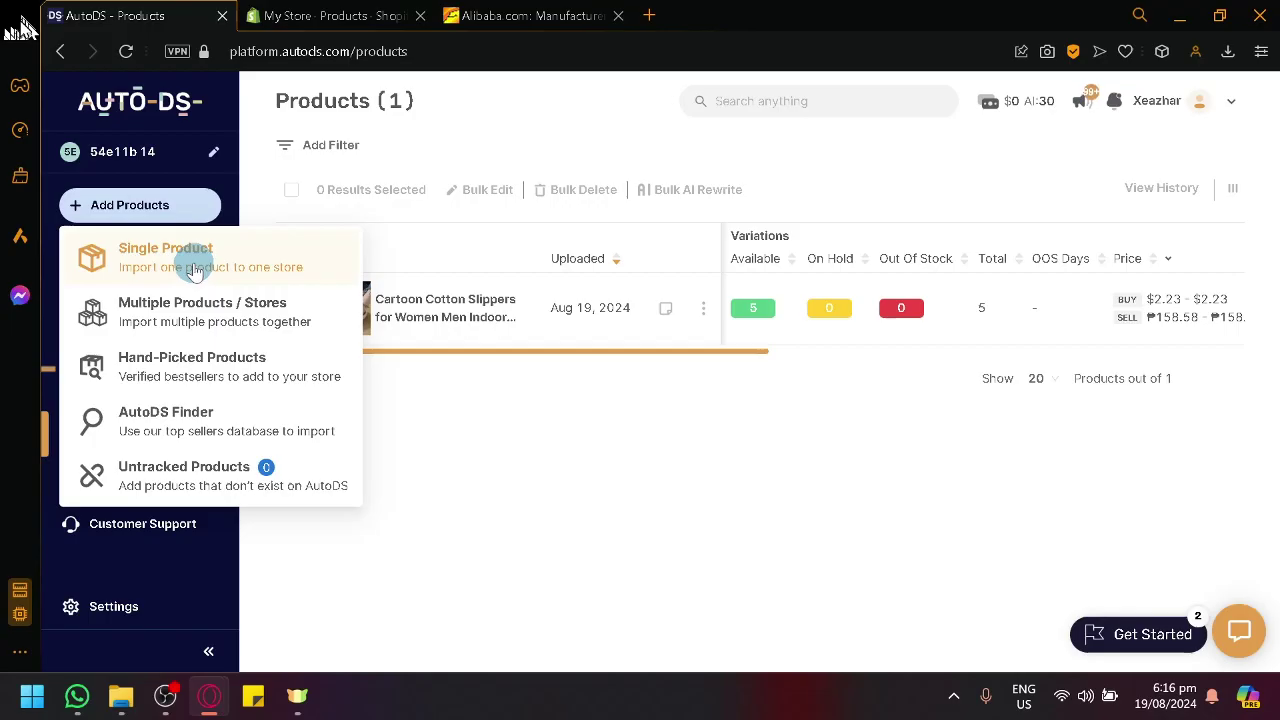
left_click(193, 268)
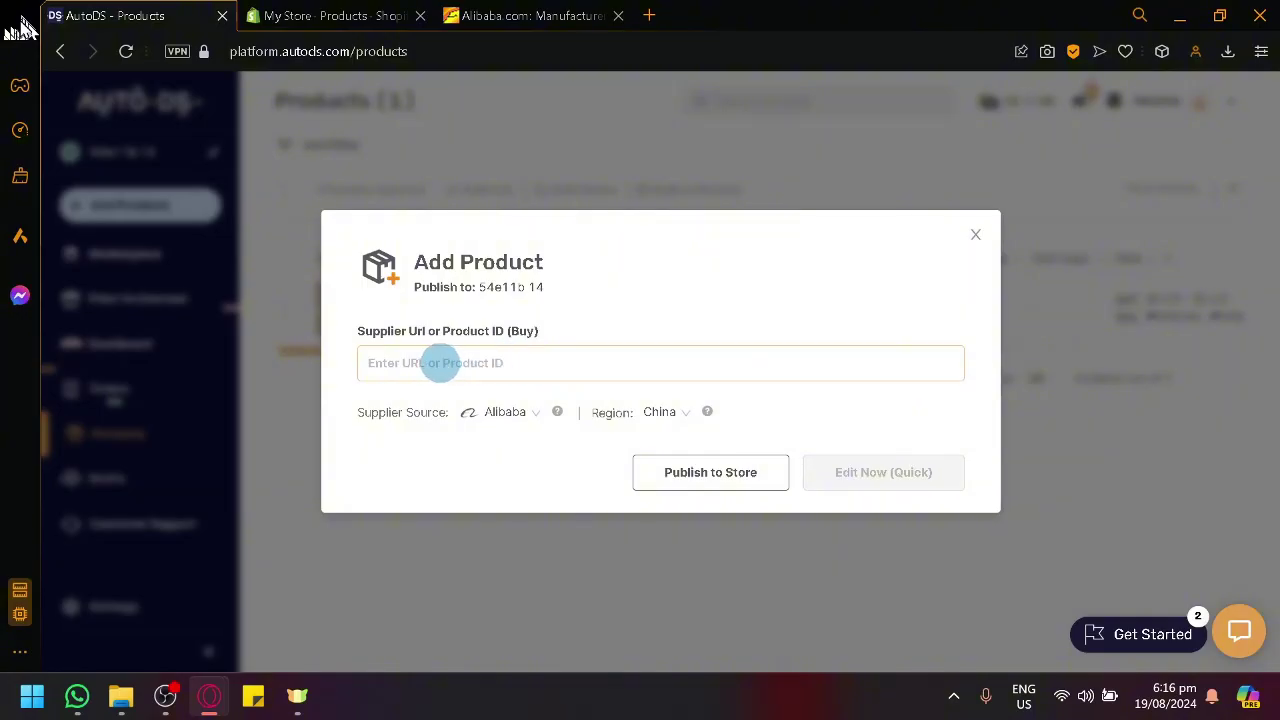
- Open the 2024 new football shoes product on Alibaba and select its page URL
left_click(487, 16)
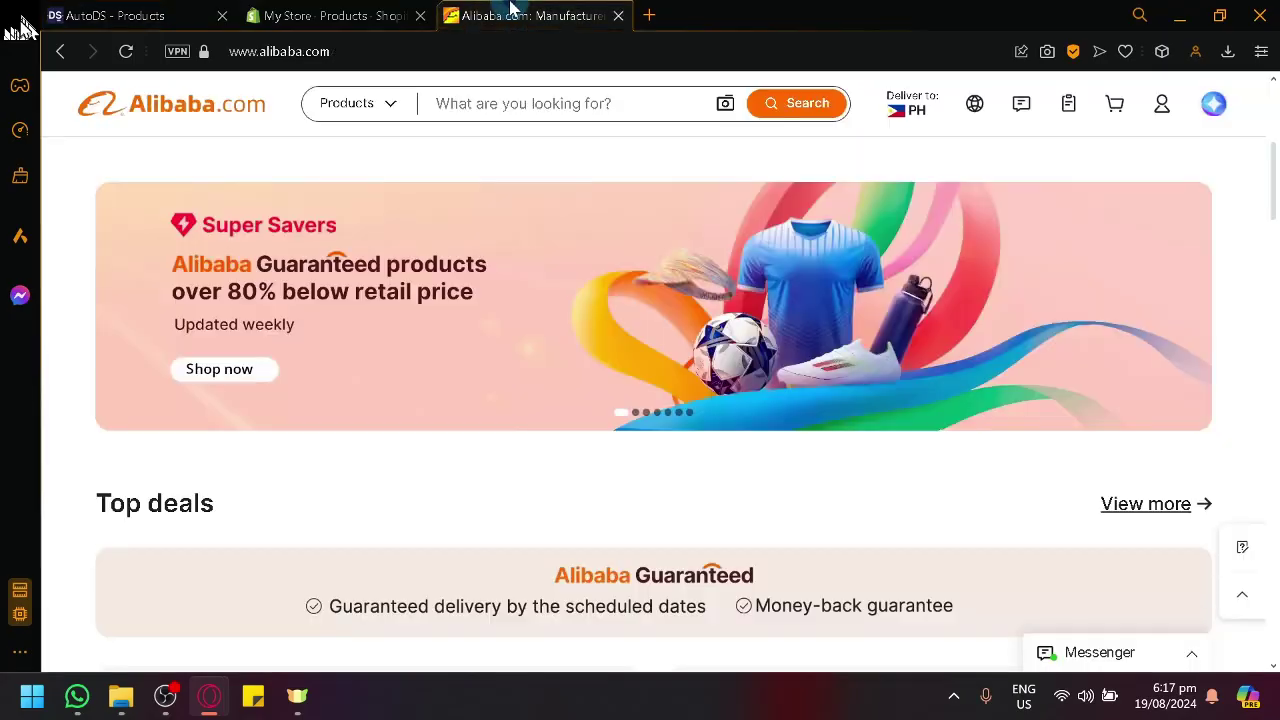
scroll(469, 337, "down", 3)
scroll(500, 343, "down", 7)
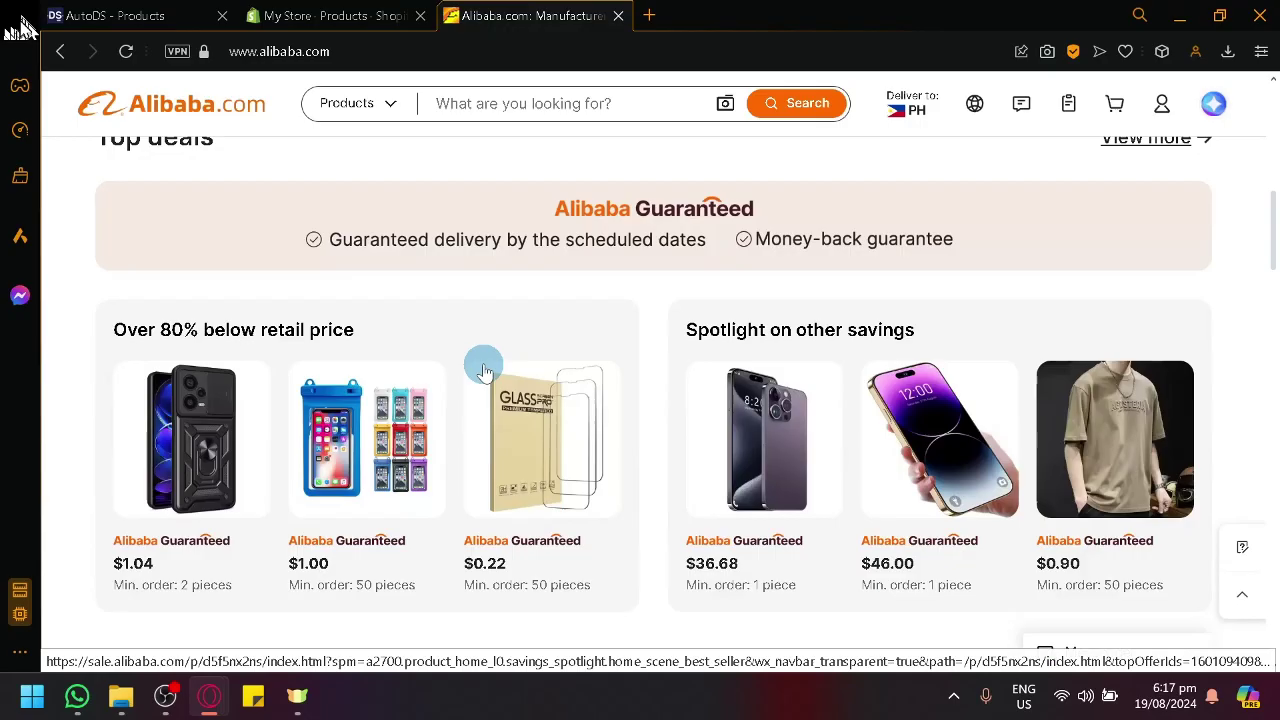
scroll(424, 372, "down", 5)
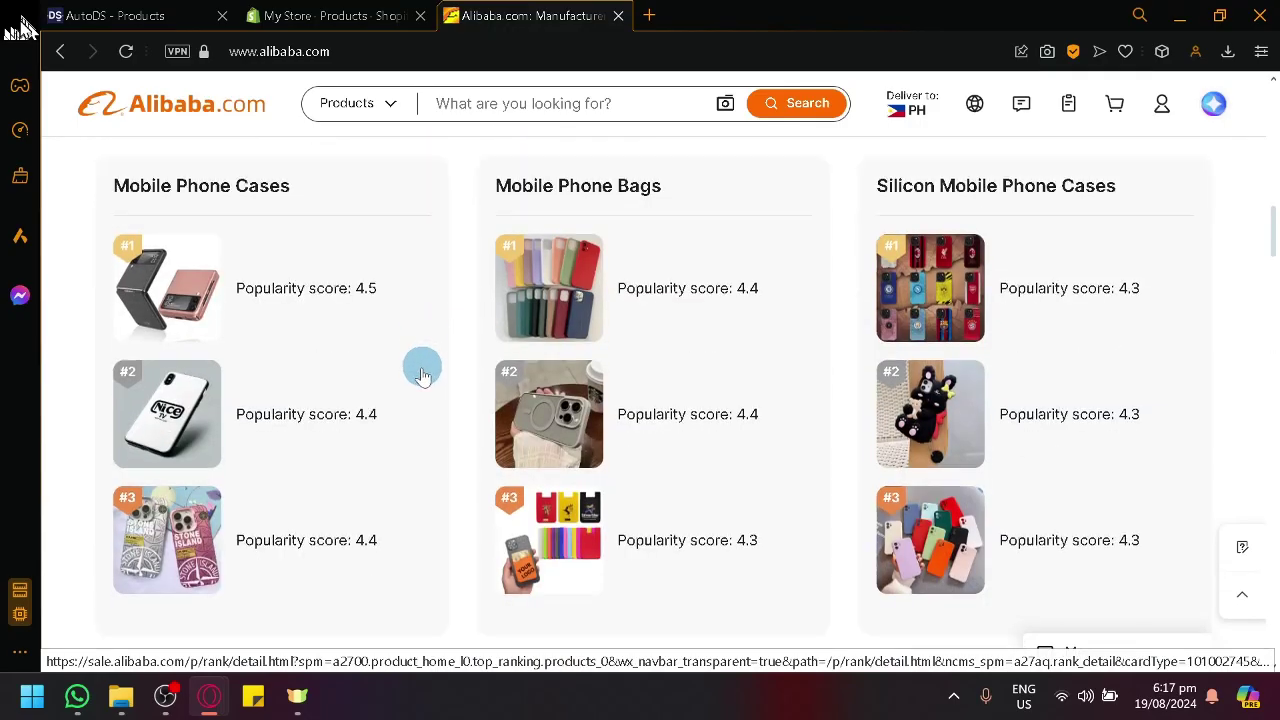
scroll(415, 399, "down", 6)
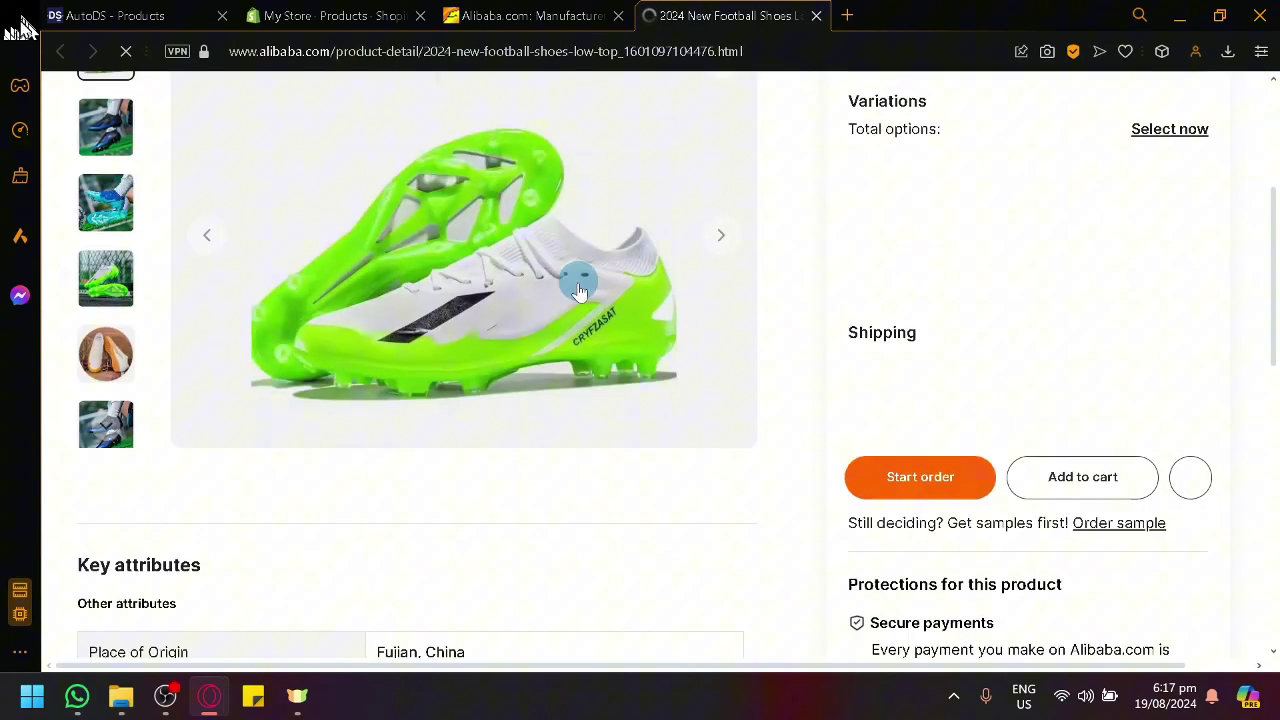
scroll(697, 336, "up", 4)
scroll(877, 351, "down", 1)
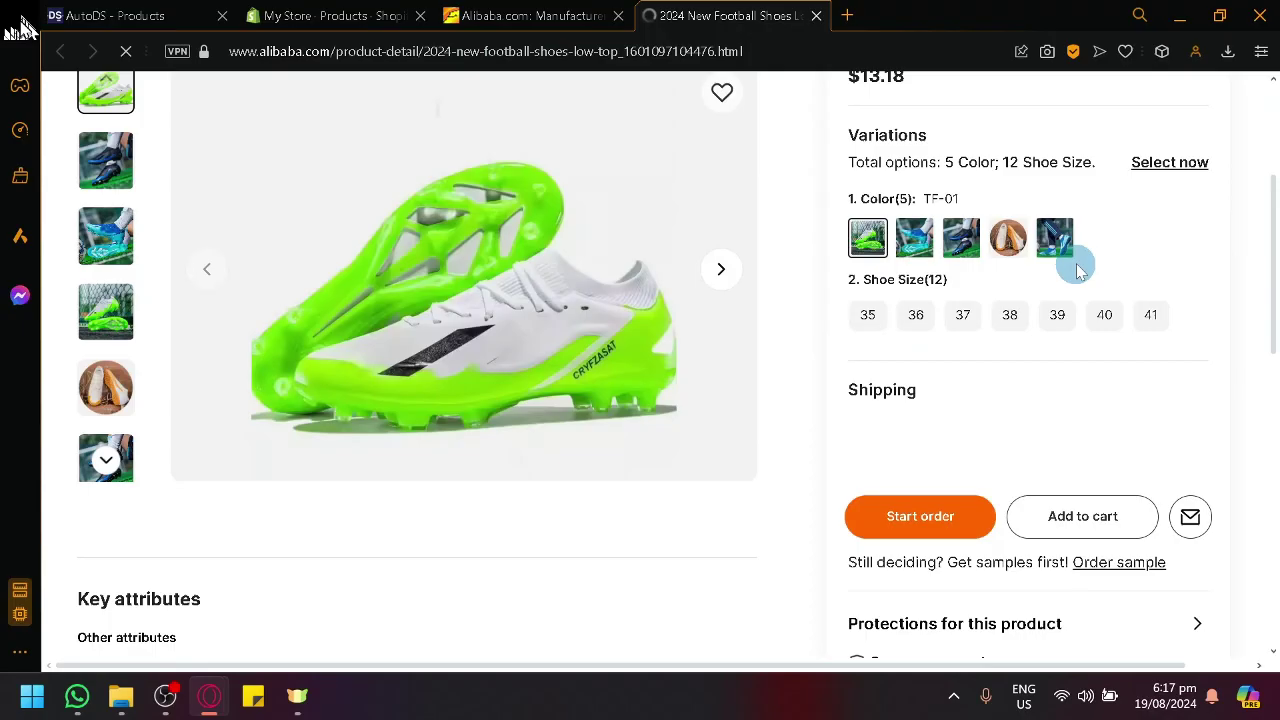
scroll(1055, 265, "down", 4)
scroll(567, 313, "down", 3)
scroll(566, 297, "up", 10)
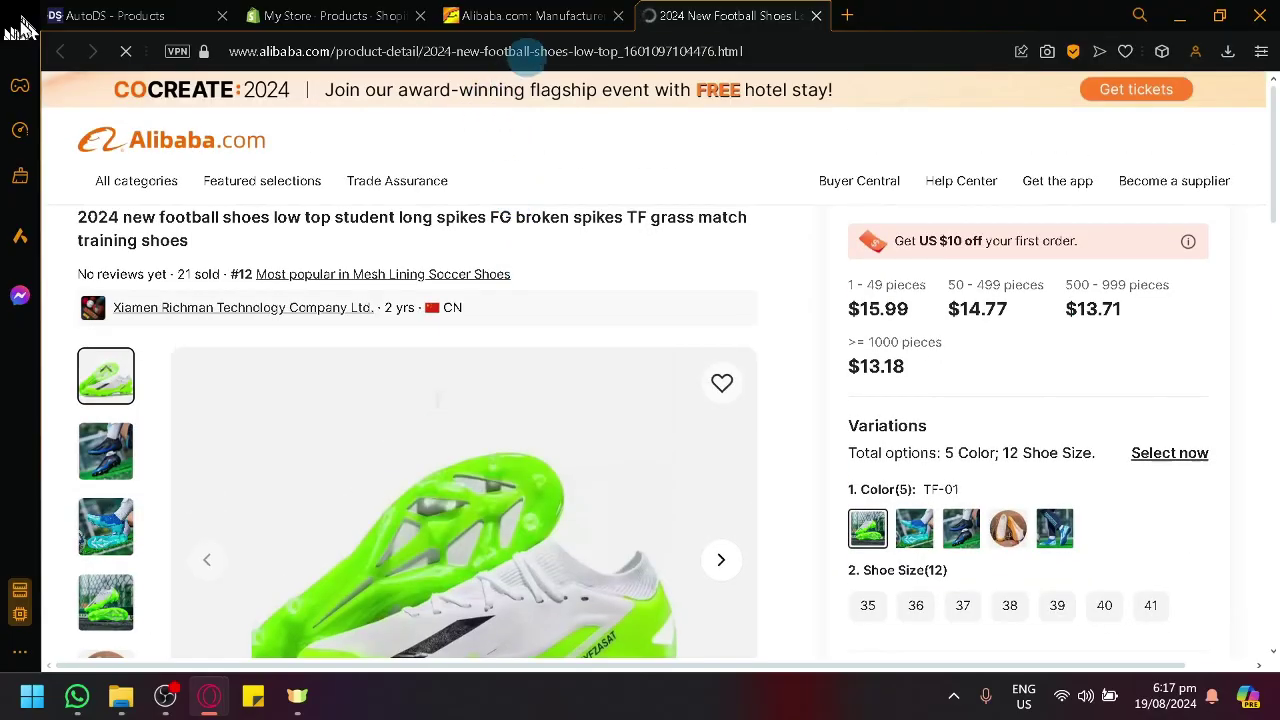
left_click(494, 52)
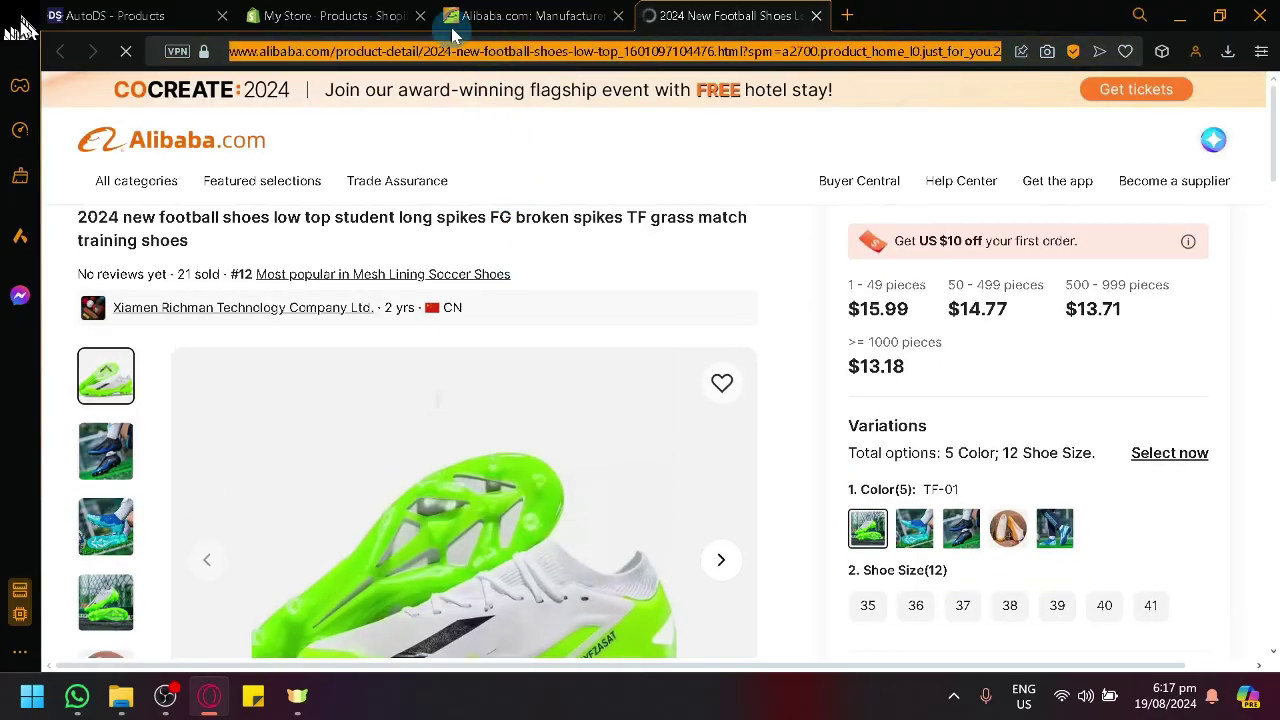
- Paste the football shoes URL as Supplier Url, publish it to the store, and check the 0/1 import job
left_click(120, 15)
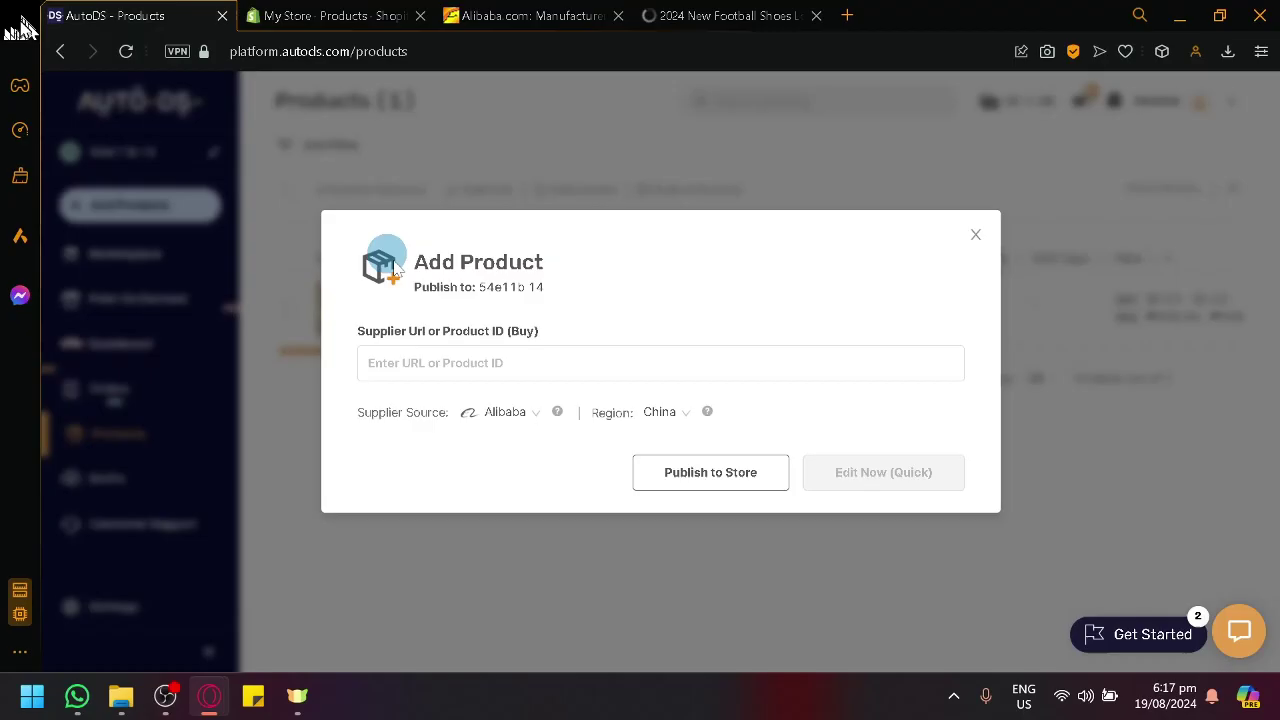
left_click(470, 362)
key("ctrl+v")
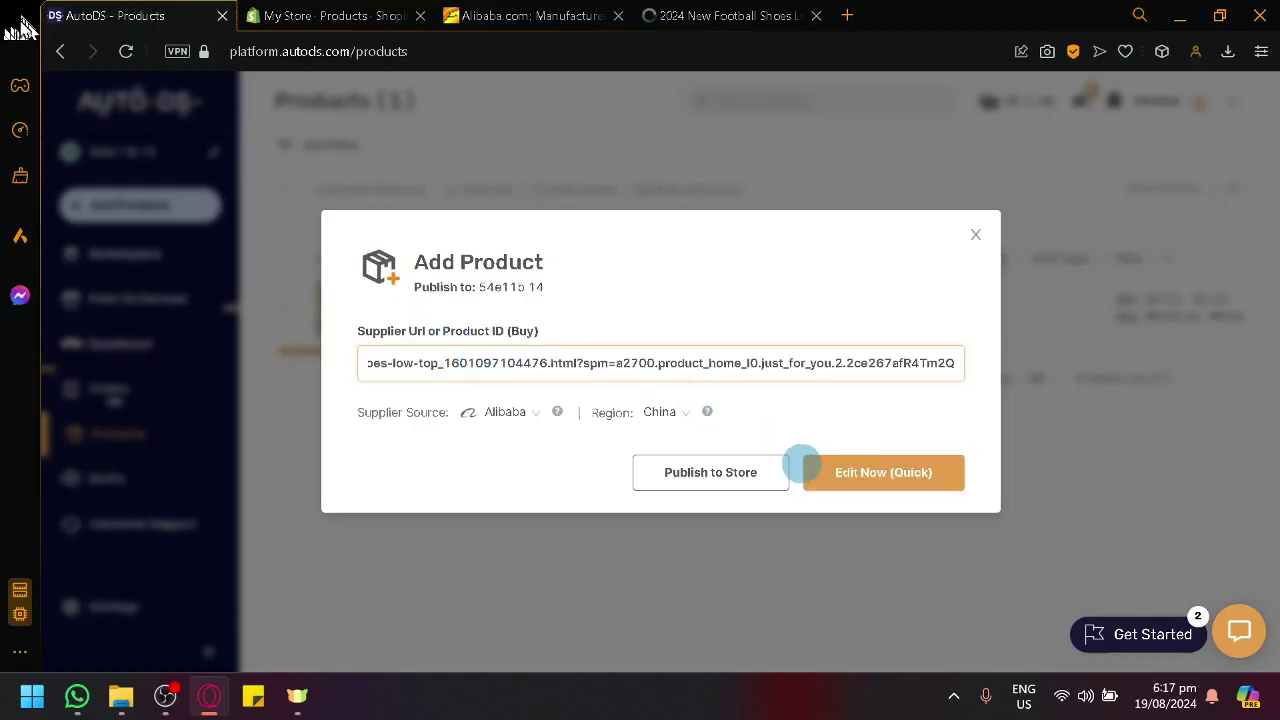
left_click(840, 480)
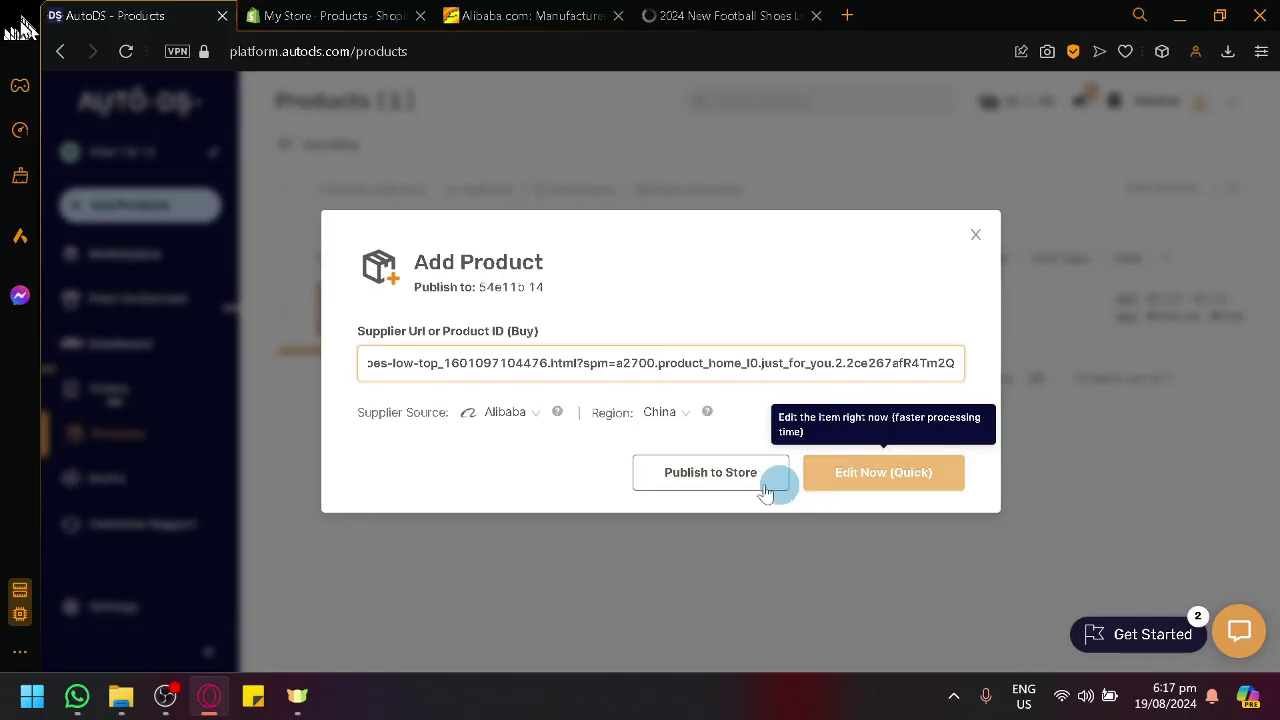
left_click(707, 480)
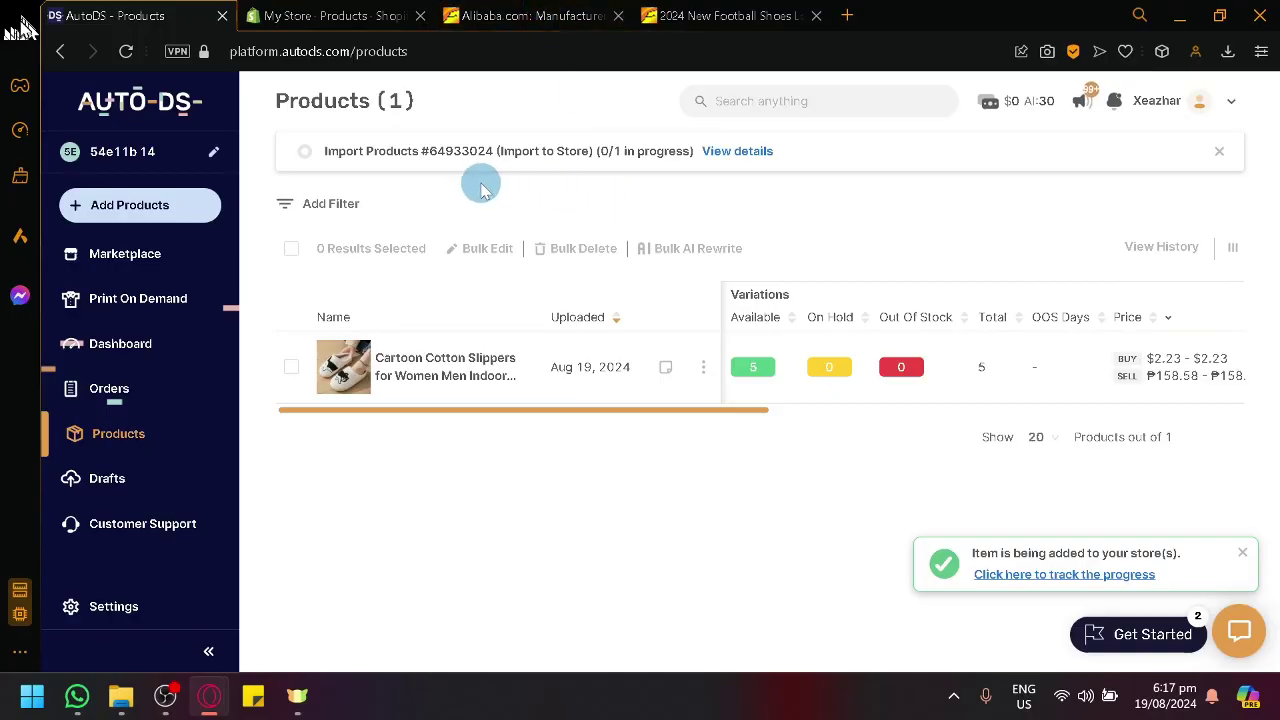
left_click(736, 153)
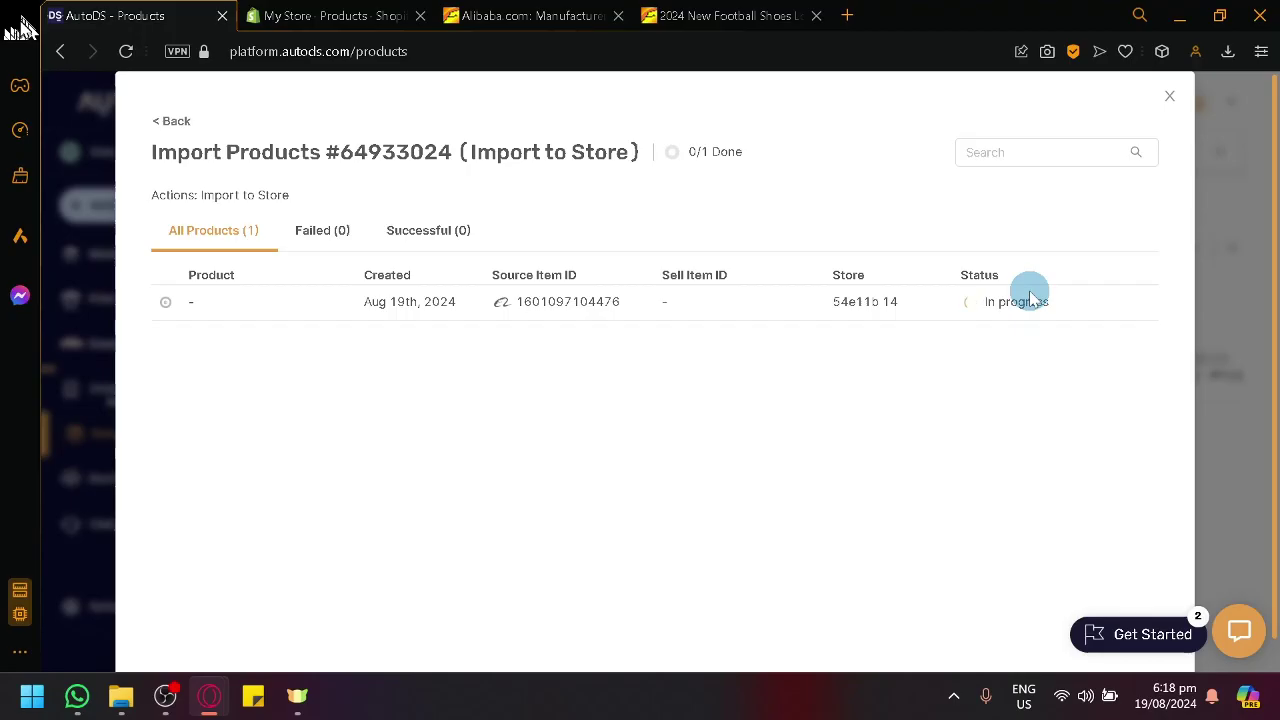
left_click(1170, 99)
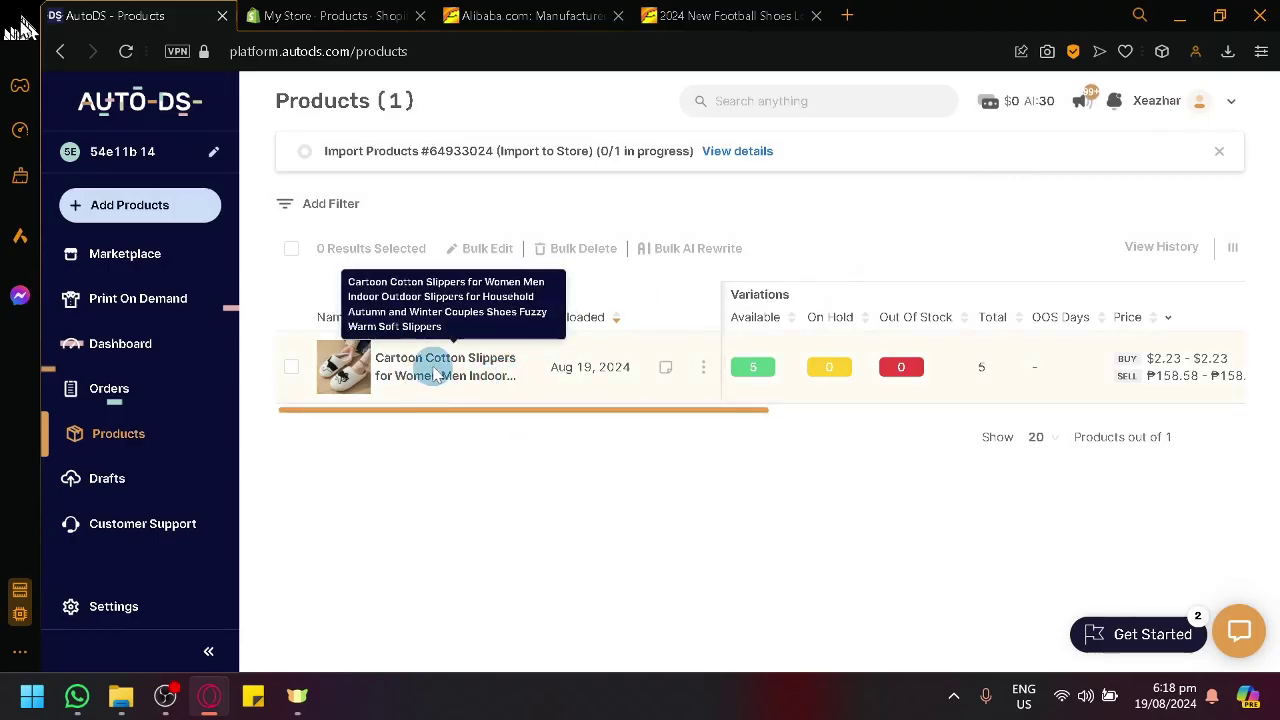
- Scroll the Products table sideways and open the Cartoon Cotton Slippers row's options menu to edit it
left_click_drag(531, 414, 503, 414)
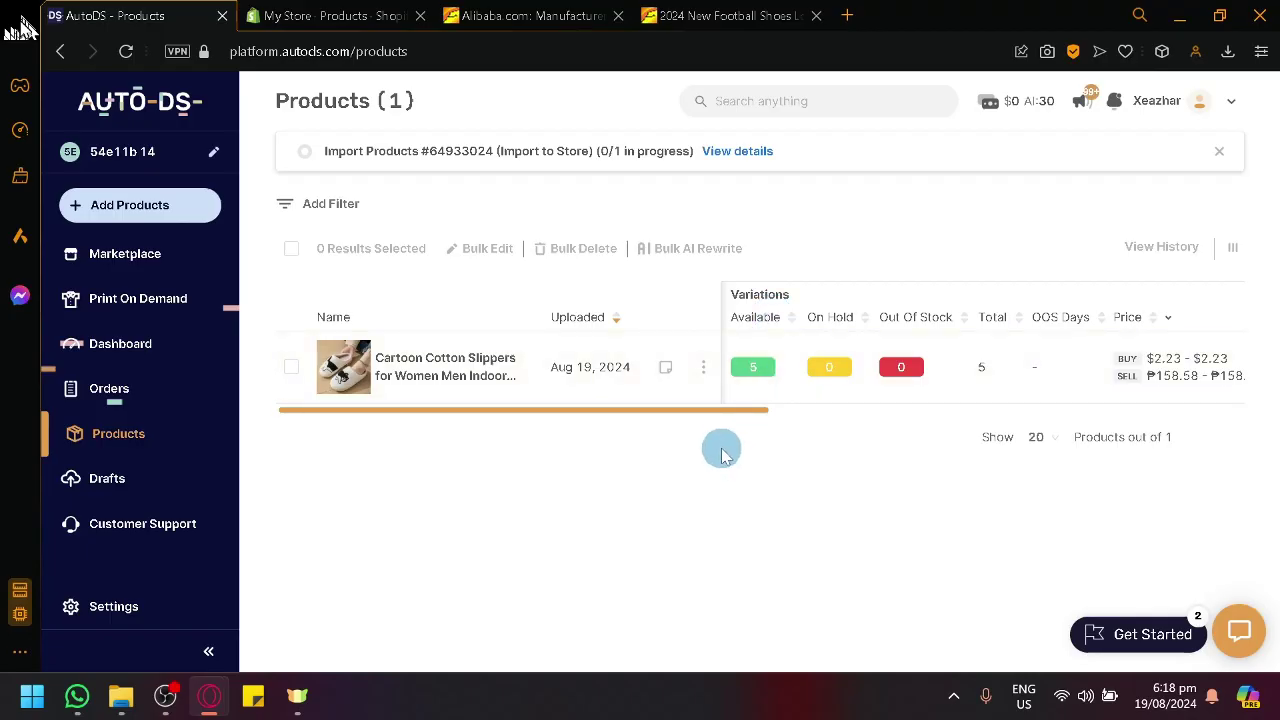
left_click_drag(680, 408, 1106, 414)
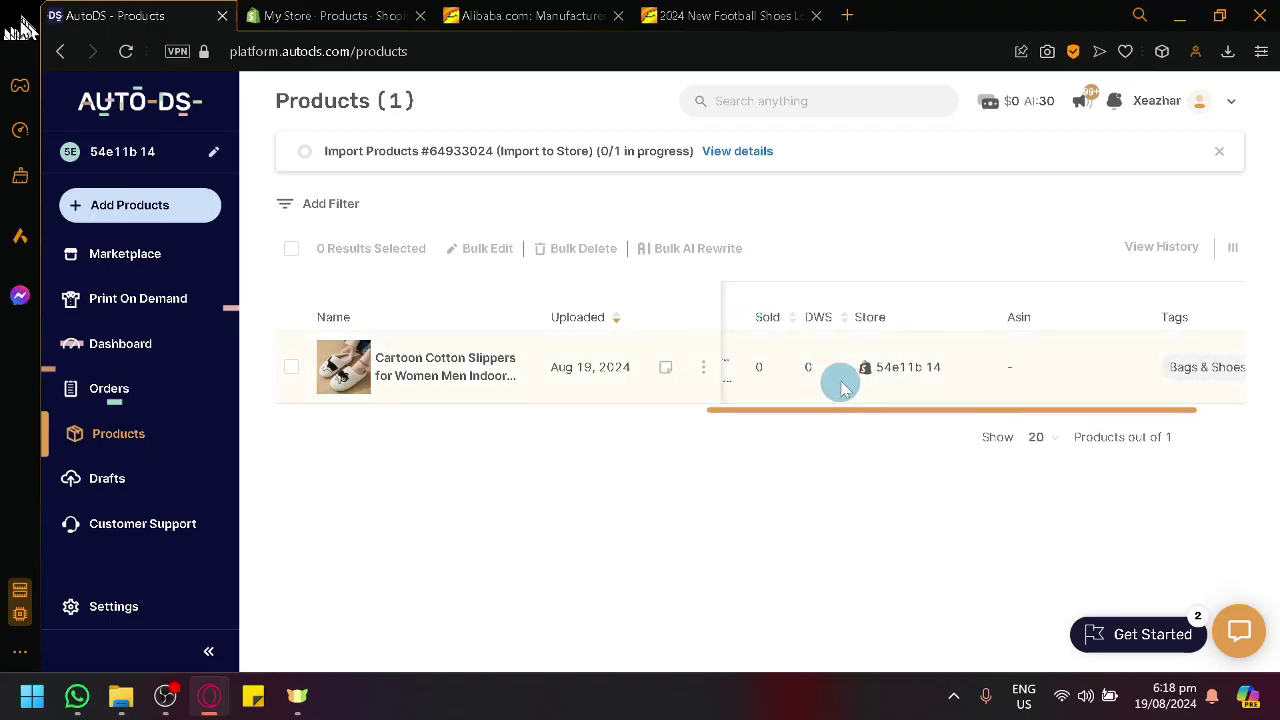
left_click_drag(923, 409, 306, 380)
left_click(703, 367)
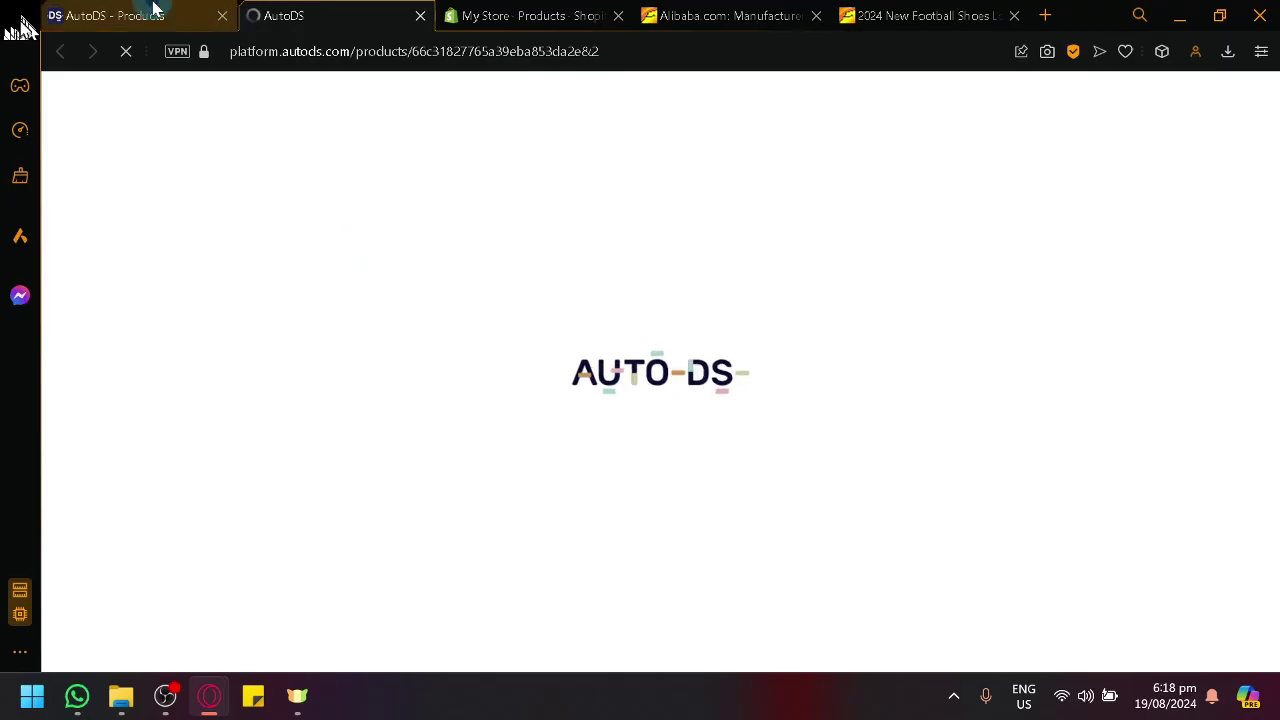
- In the slippers editor's Product tab, cut the title from 'for' onward so it reads 'Cat Cotton Slippers'
left_click(155, 8)
left_click(529, 251)
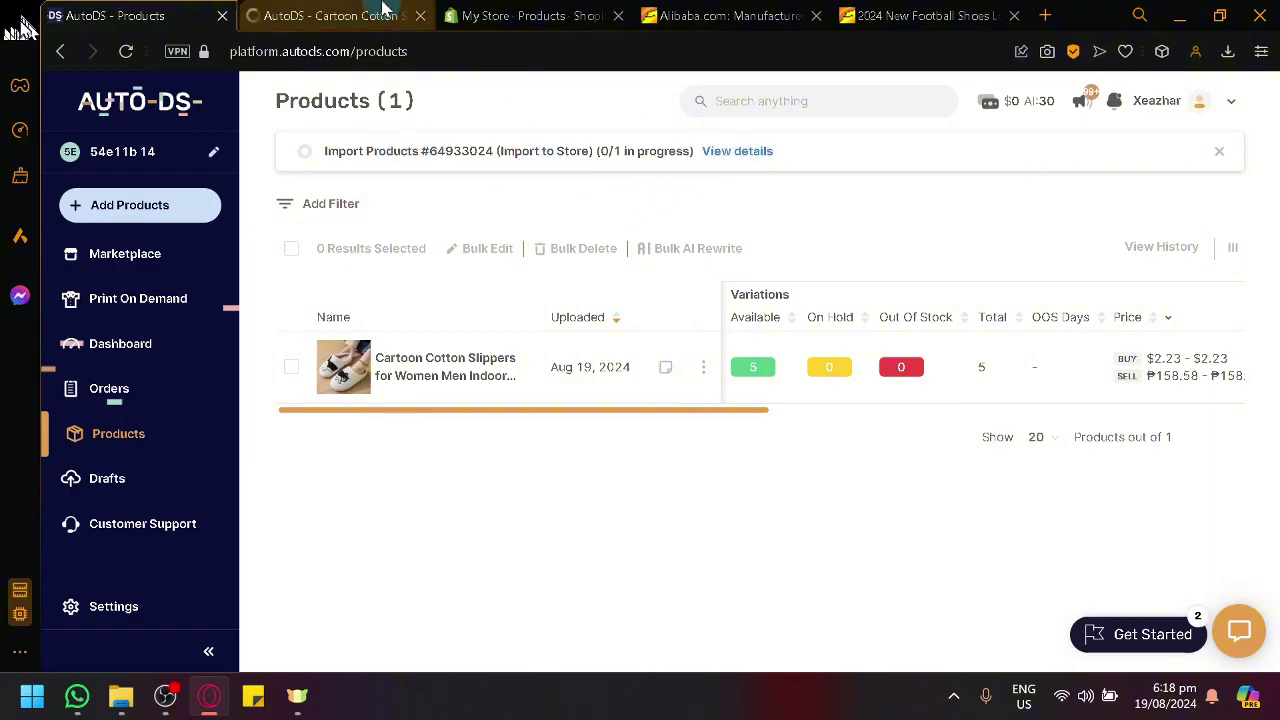
left_click(317, 12)
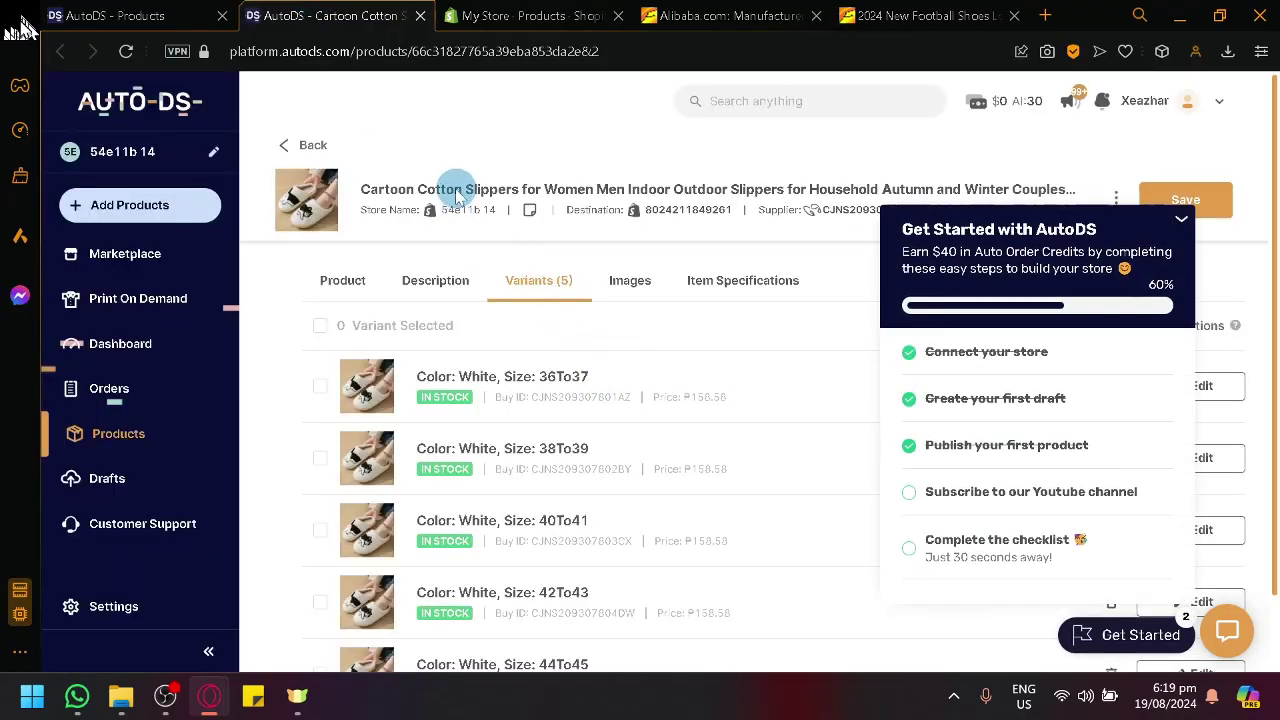
left_click(346, 296)
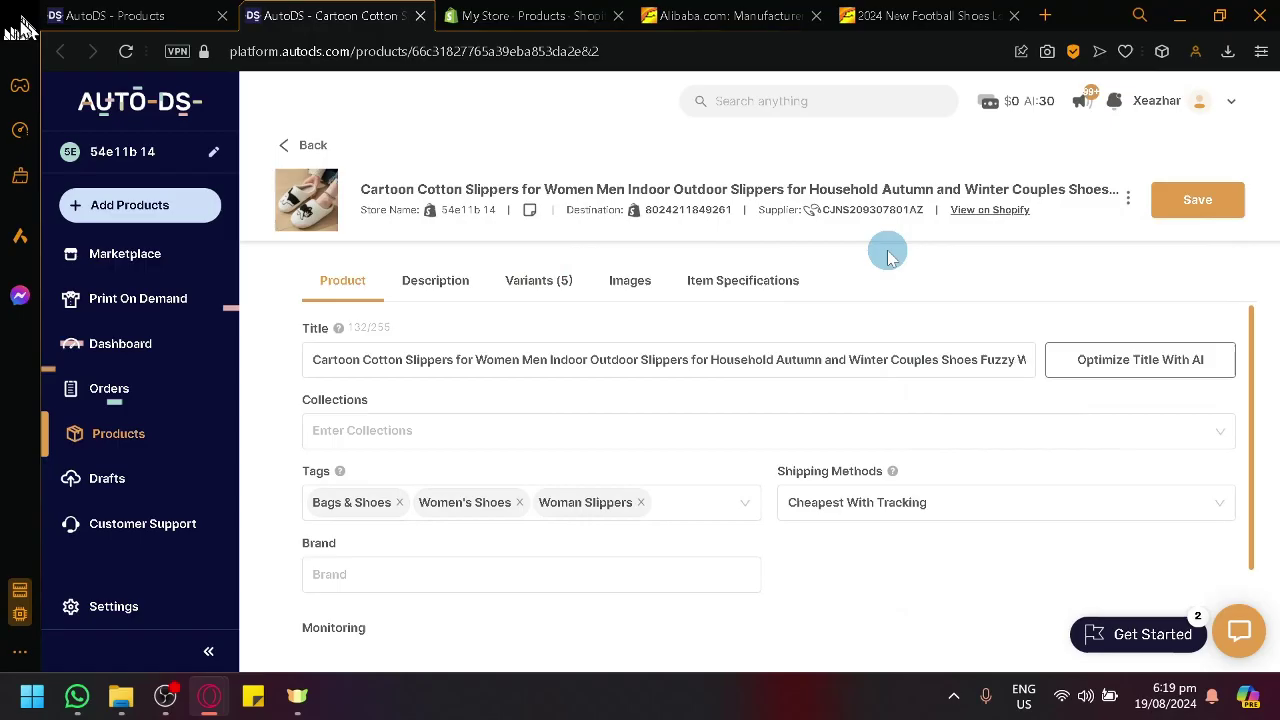
left_click(590, 359)
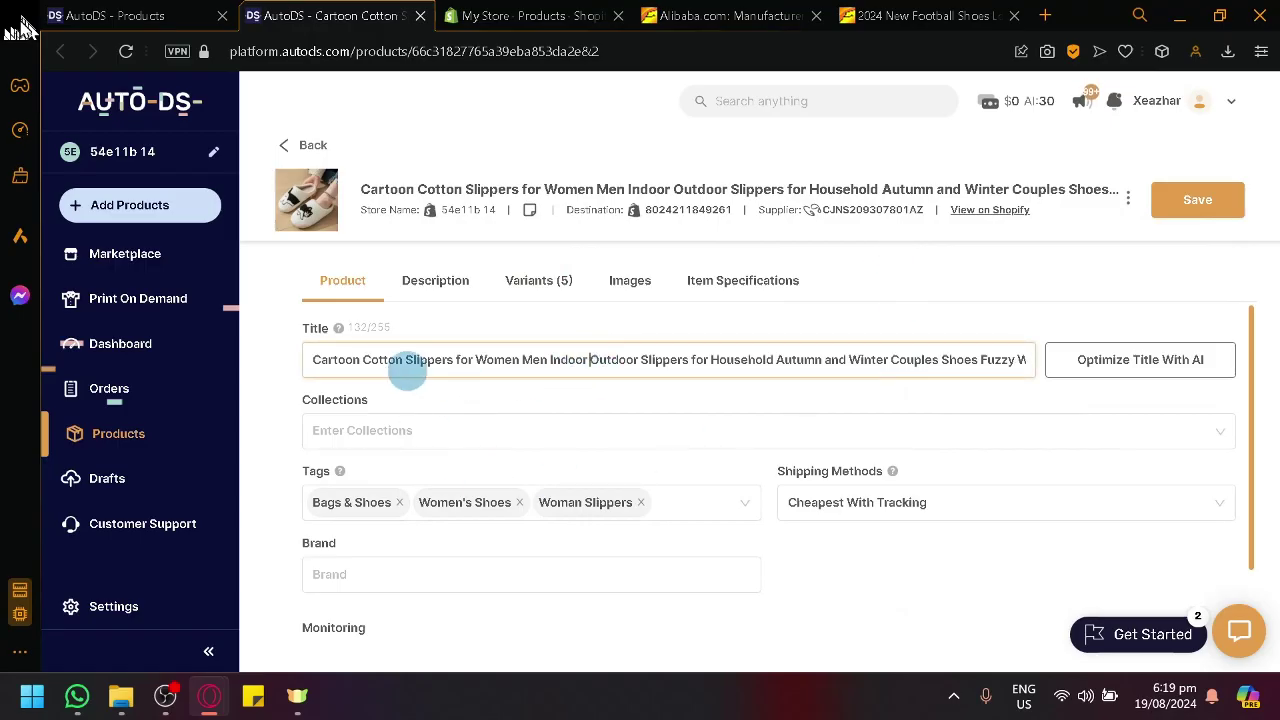
left_click_drag(459, 359, 1054, 348)
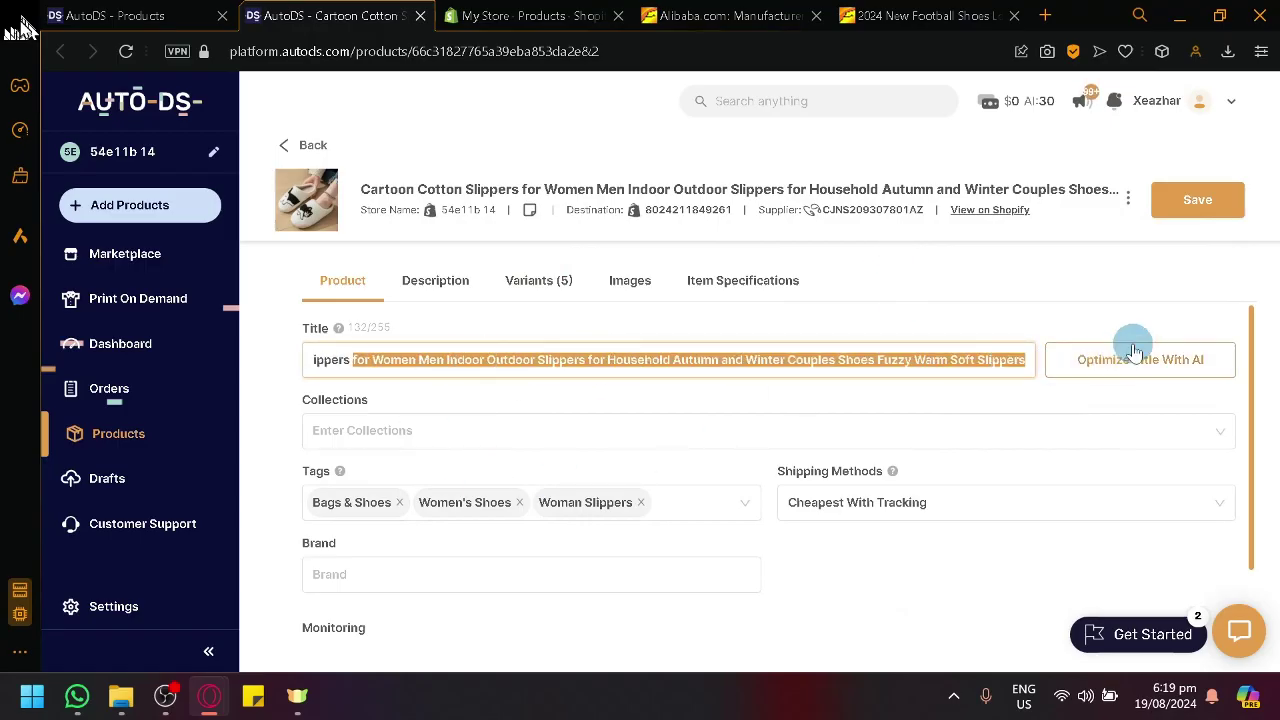
key("BackSpace")
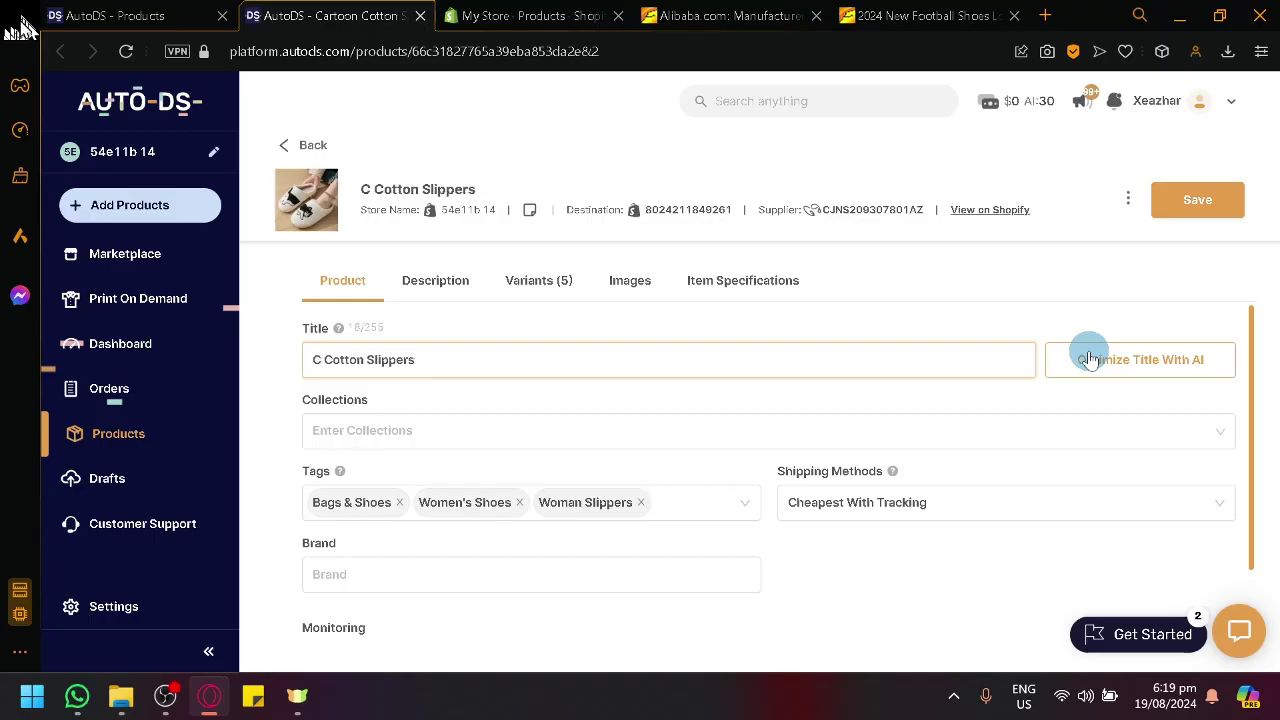
scroll(1010, 410, "down", 1)
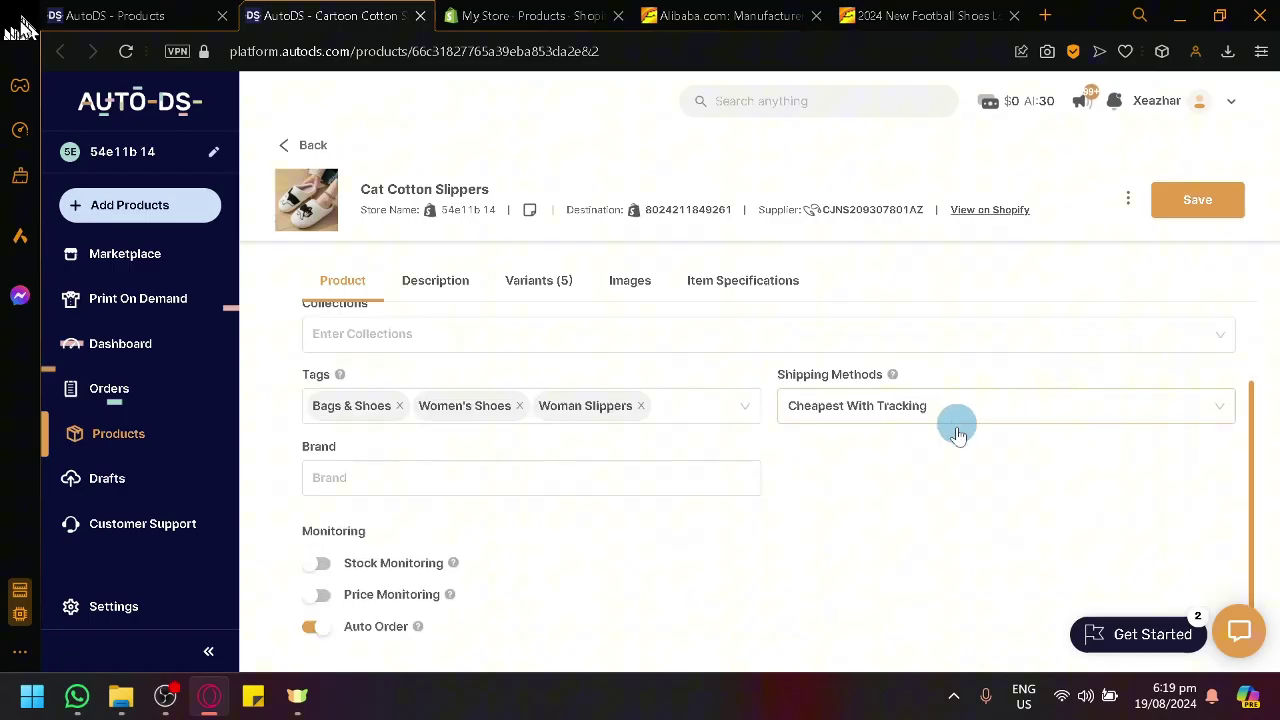
scroll(1000, 560, "up", 1)
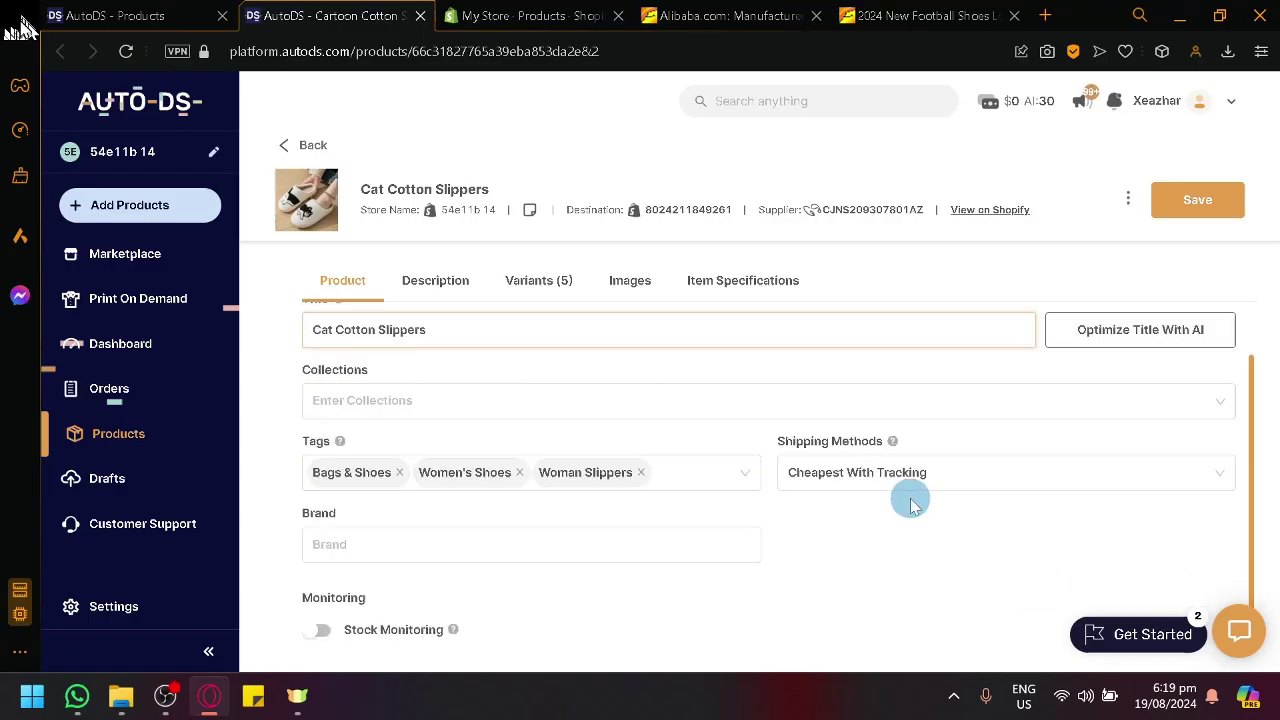
- Review the description, five variants, images and item specifications, then save Cat Cotton Slippers
left_click(467, 281)
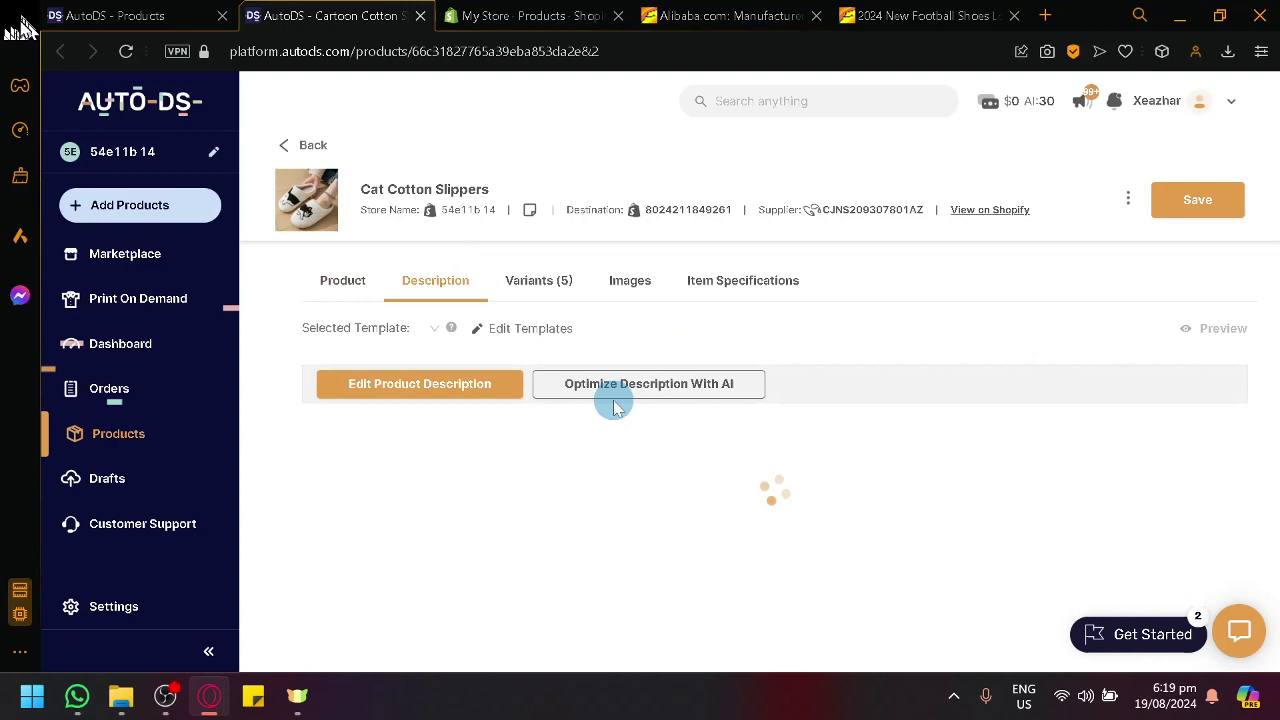
scroll(583, 455, "down", 2)
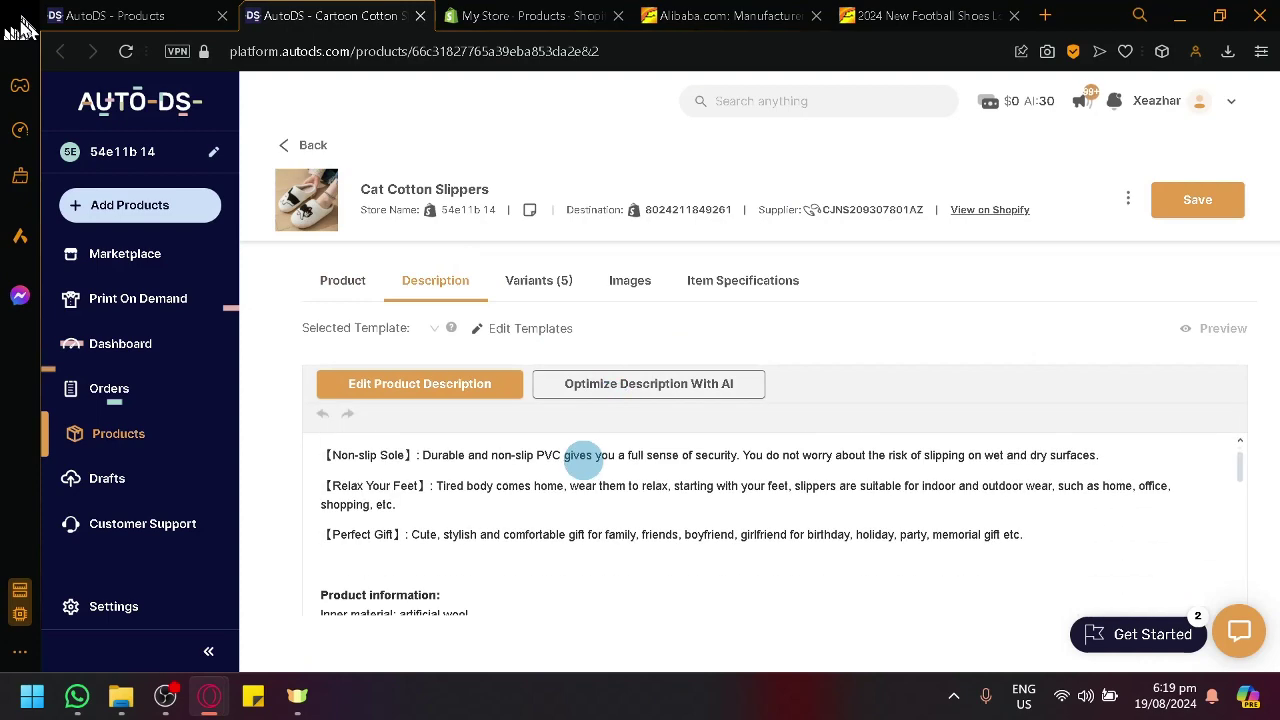
left_click(522, 282)
scroll(697, 455, "down", 1)
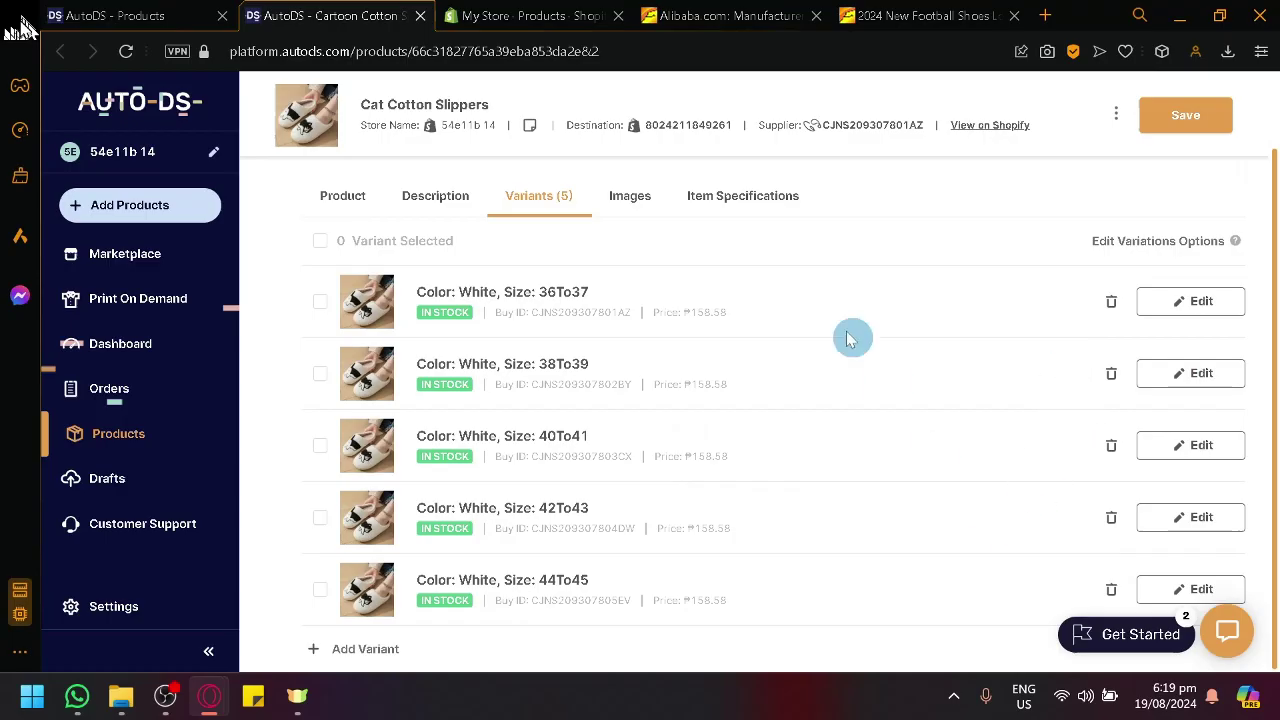
left_click(624, 198)
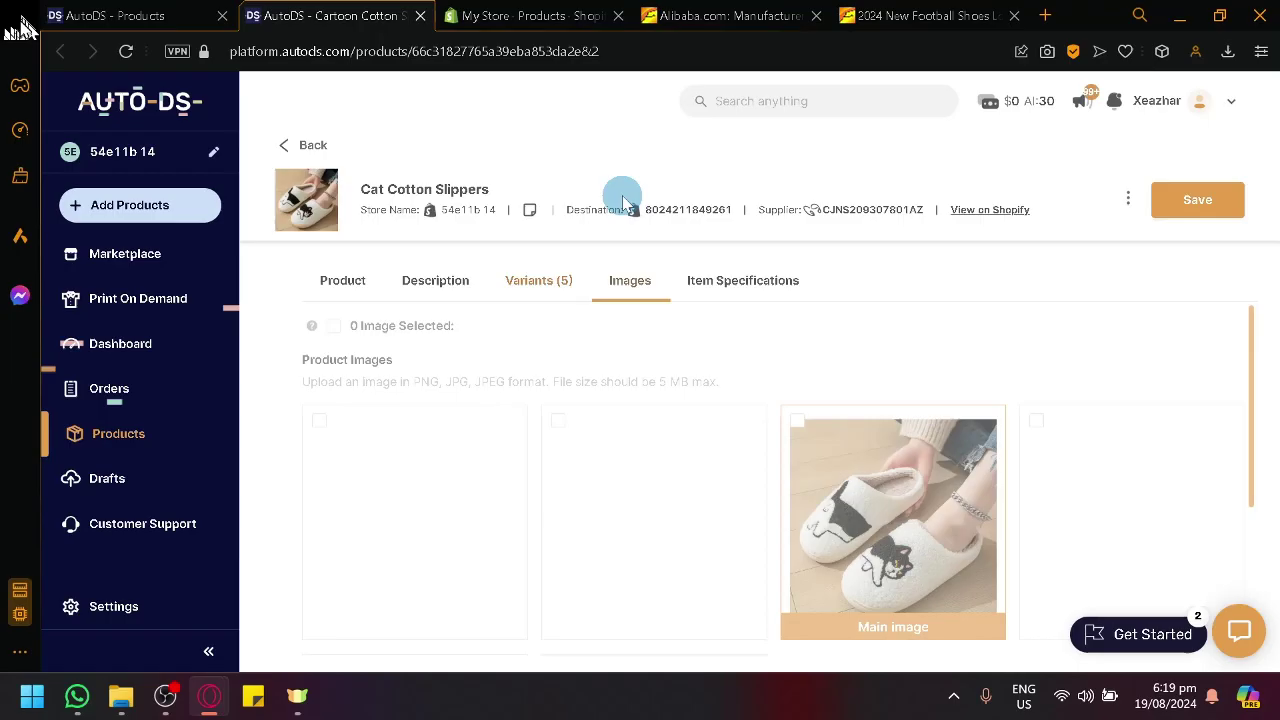
mouse_move(654, 463)
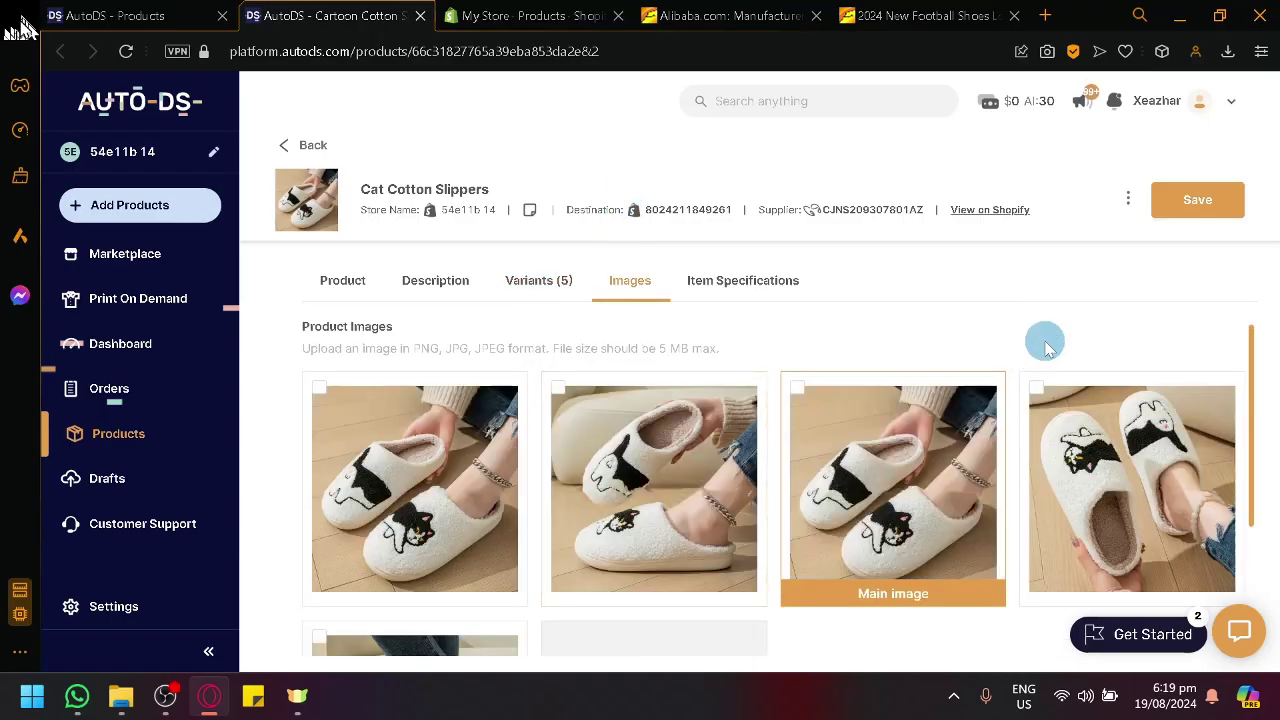
scroll(1046, 340, "down", 2)
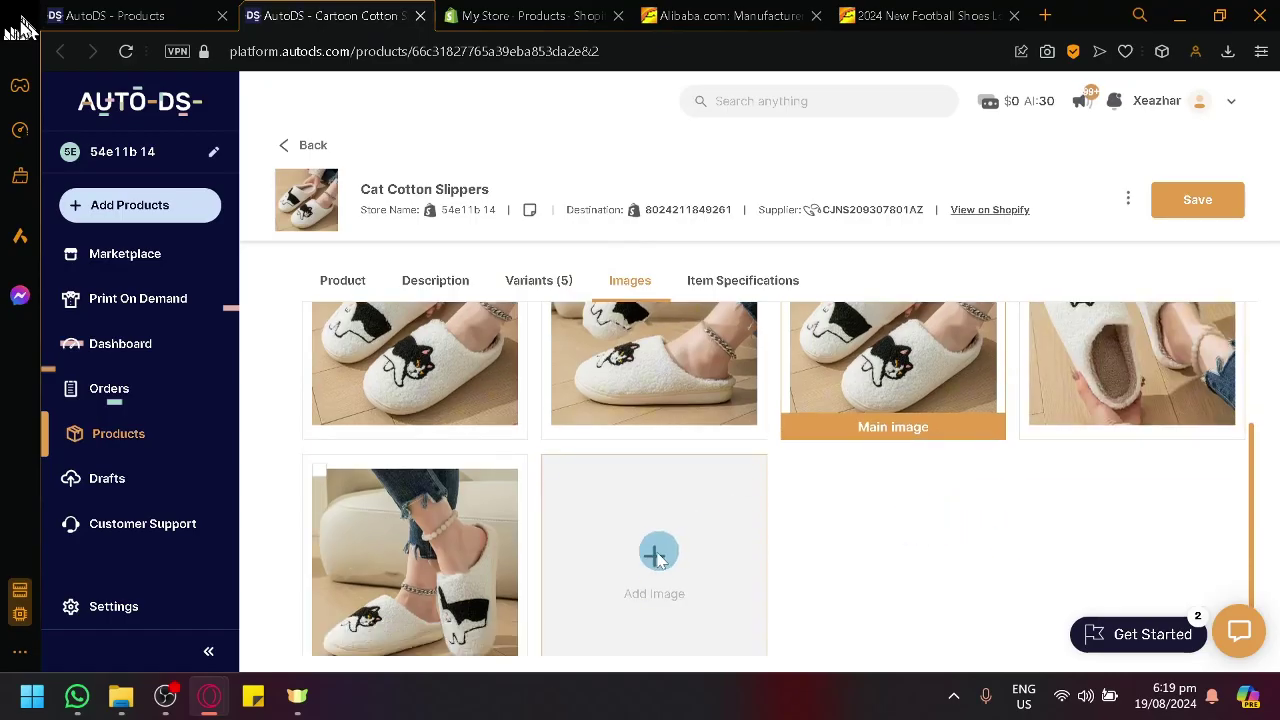
scroll(931, 574, "up", 2)
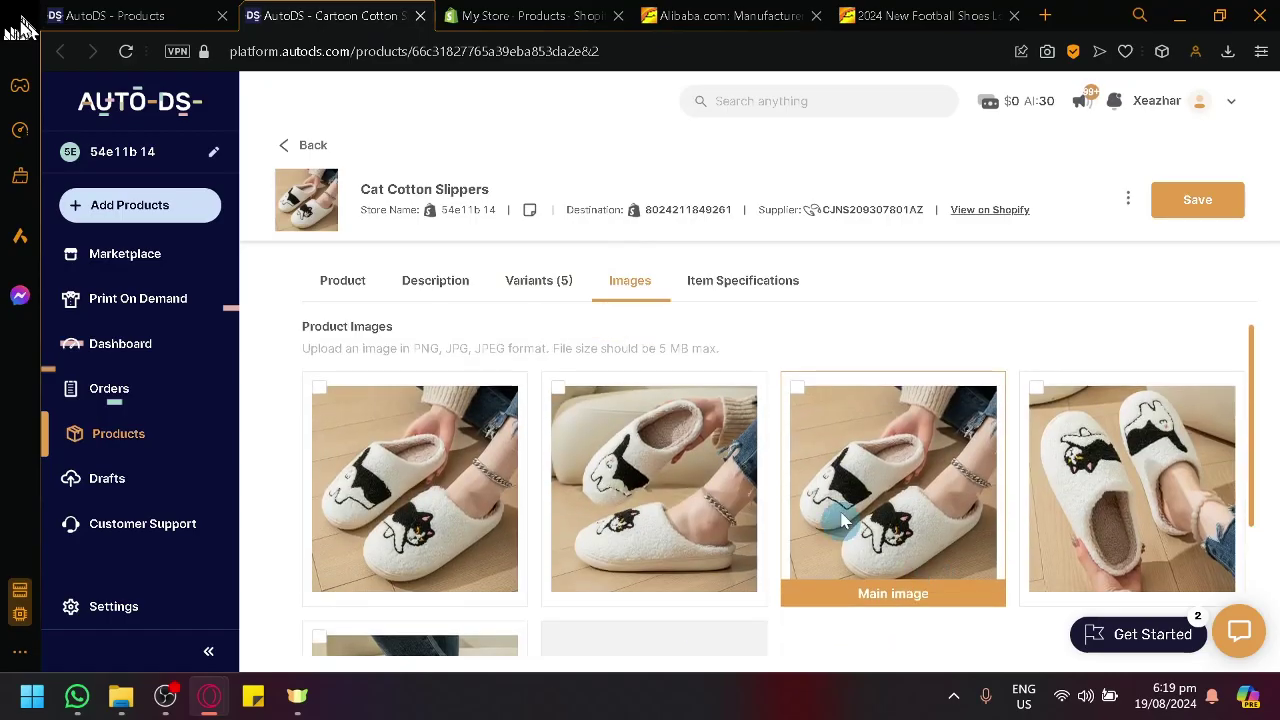
left_click(760, 285)
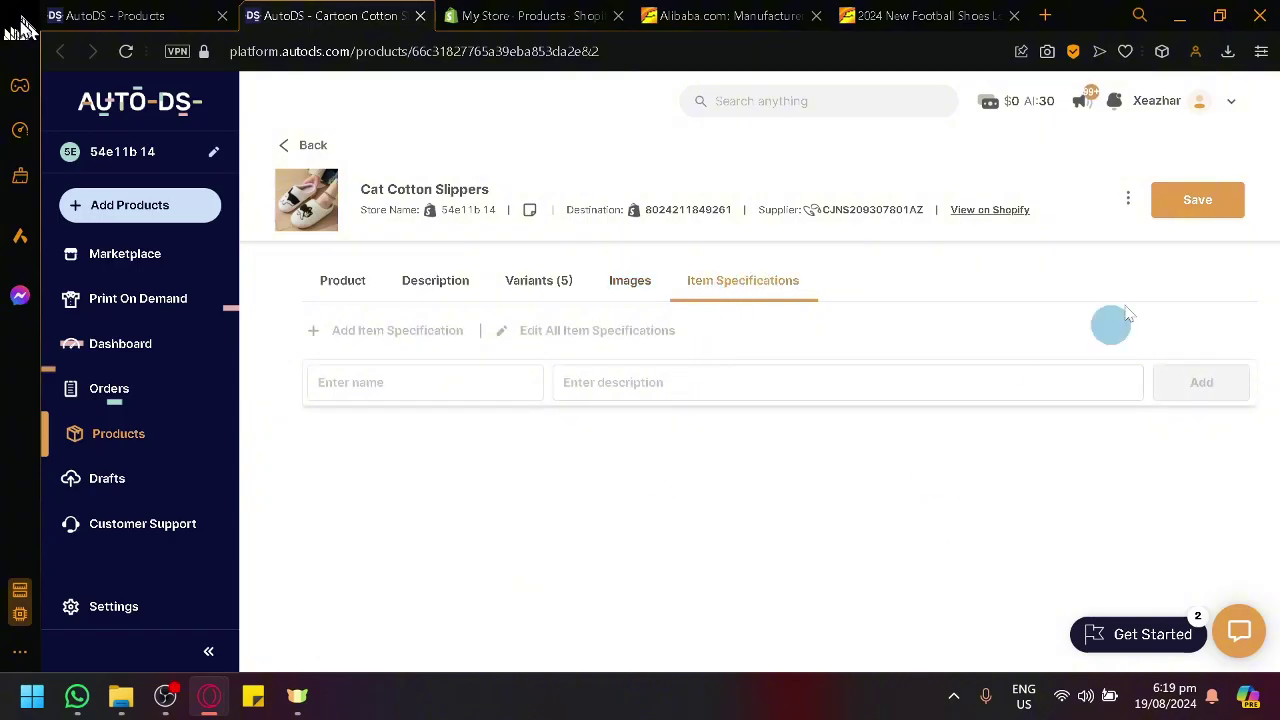
left_click(1197, 222)
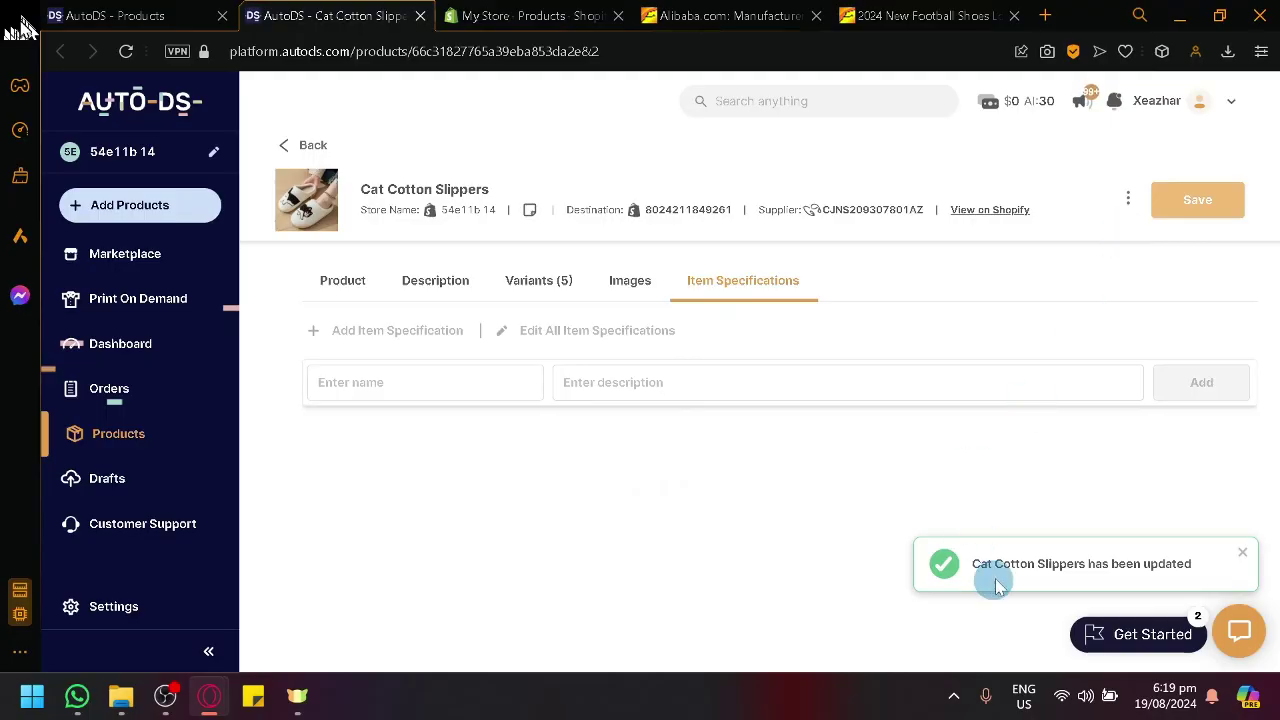
- Check Shopify's product list for the Active Cat Cotton Slippers and the 2024 New Football Shoes
left_click(525, 16)
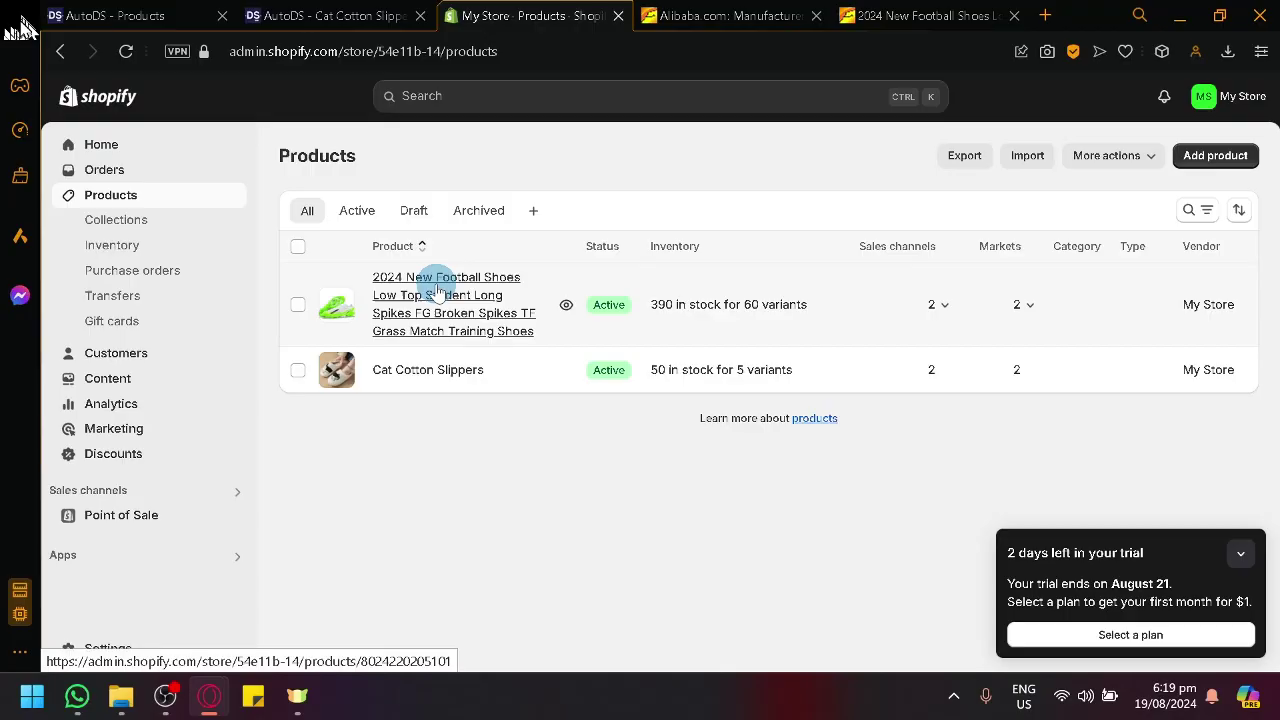
left_click(897, 12)
left_click(330, 15)
left_click(530, 15)
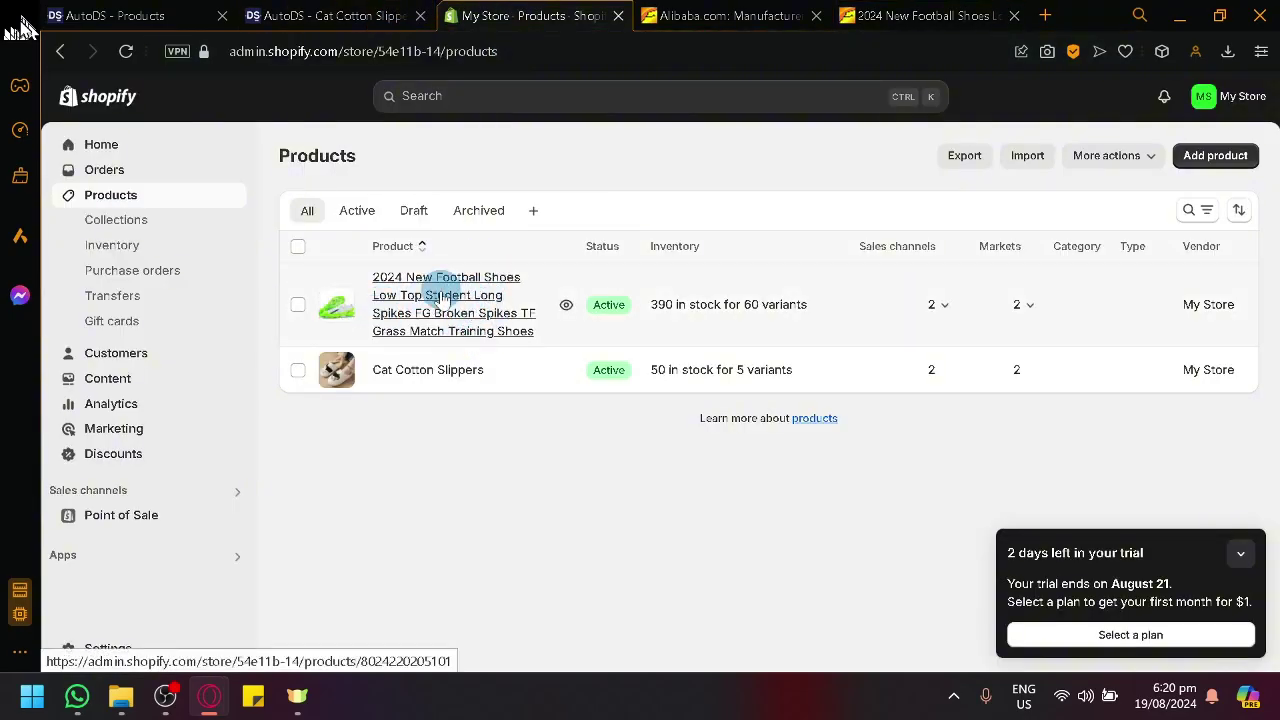
- Leave the slippers editor for the AutoDS Products list showing the football shoes (60 variations) and Cat Cotton Slippers (5 variations)
left_click(318, 16)
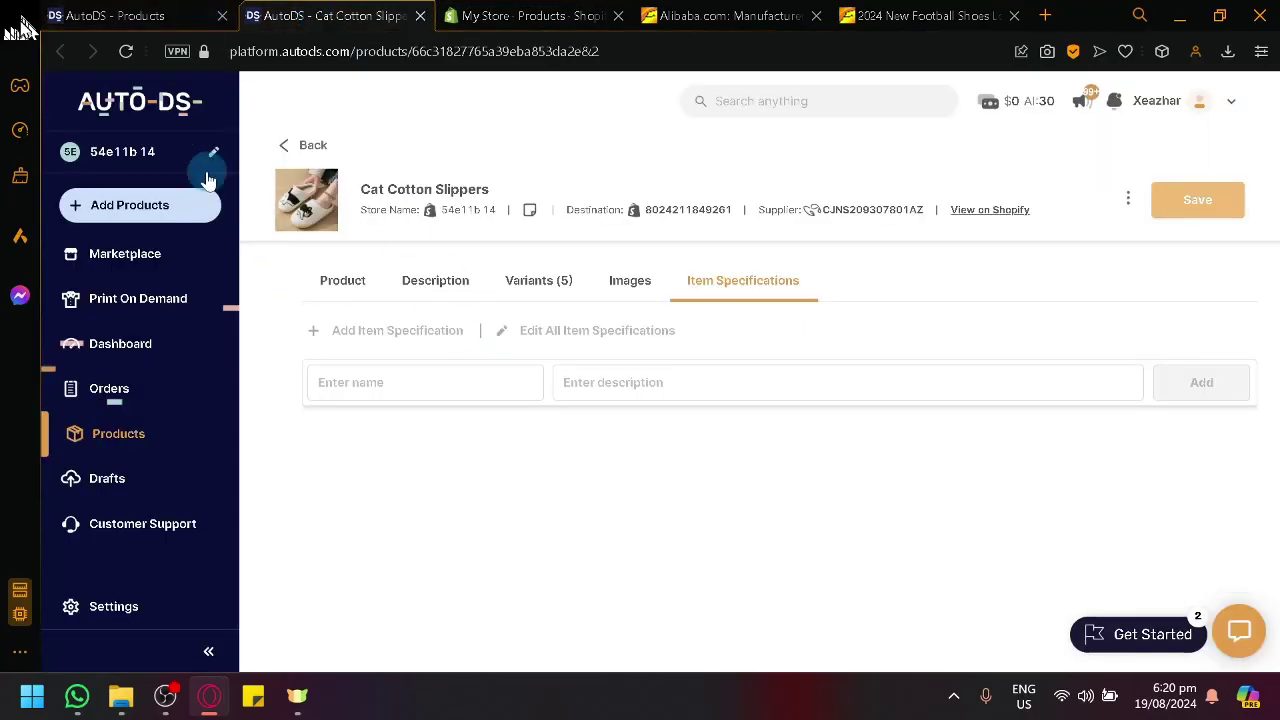
left_click(280, 142)
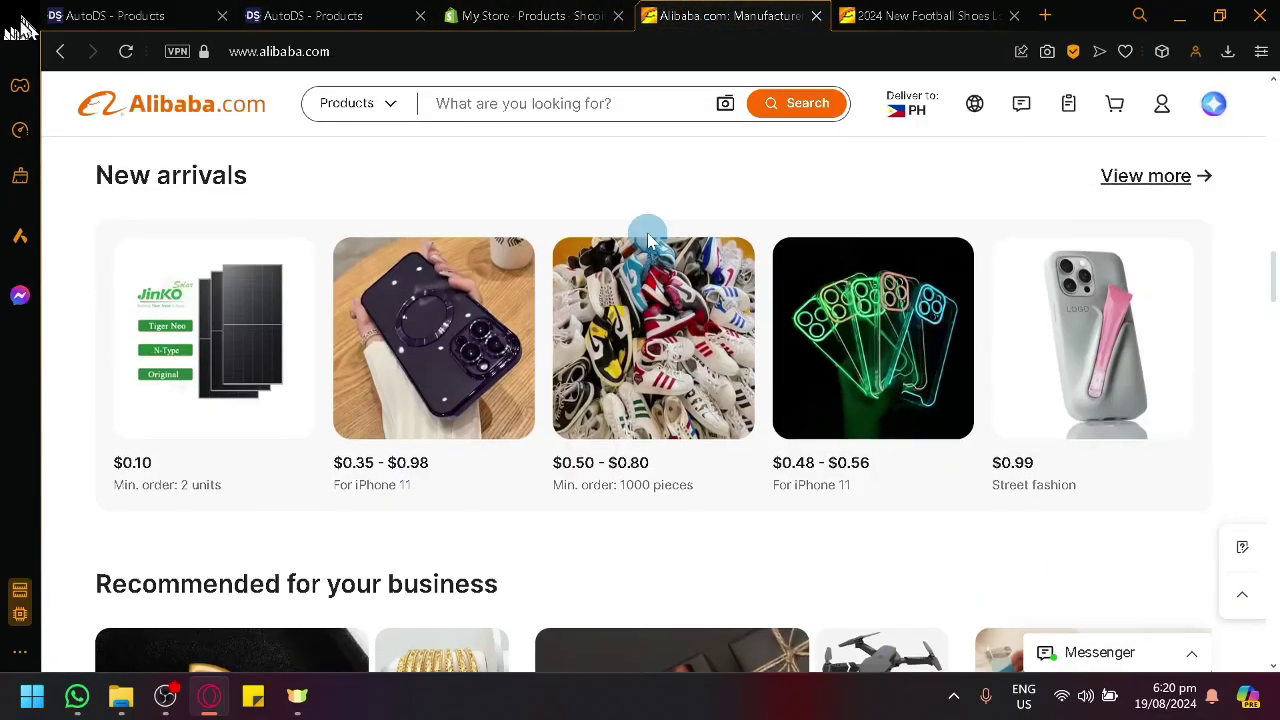
scroll(648, 240, "up", 9)
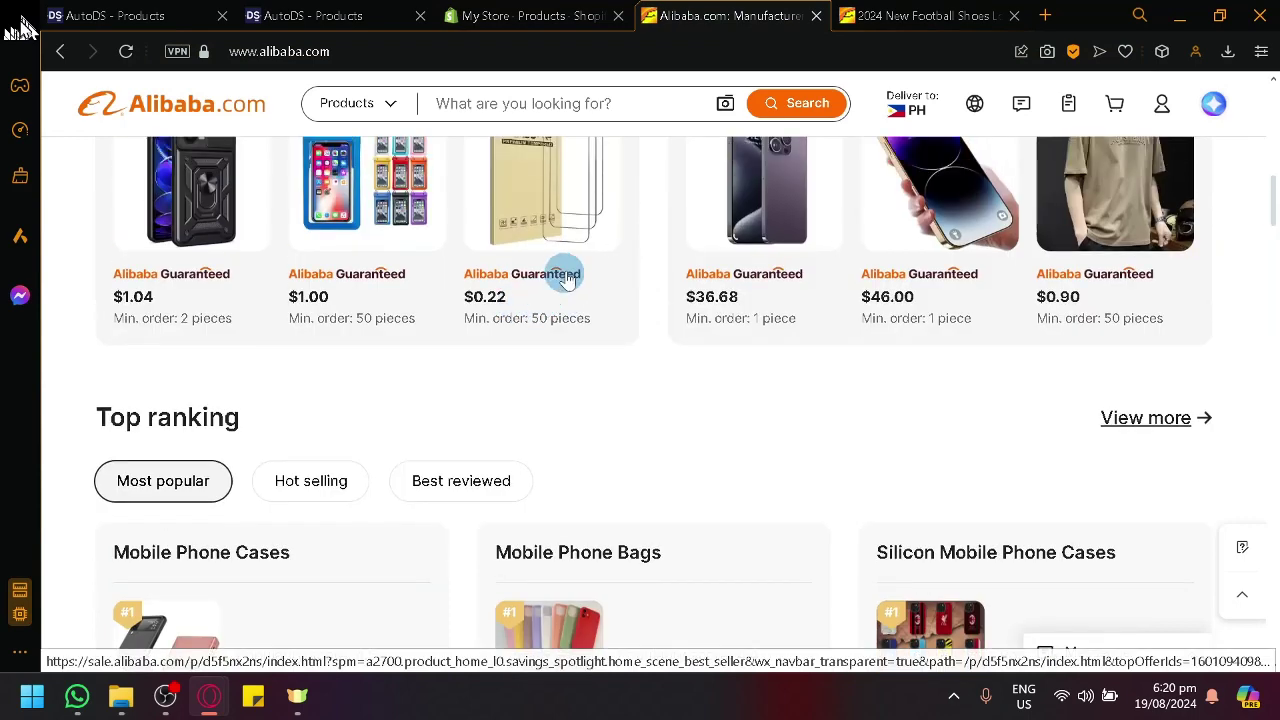
- Switch Alibaba's Top ranking lists to Hot selling, then scroll back up to the search box
scroll(566, 278, "down", 3)
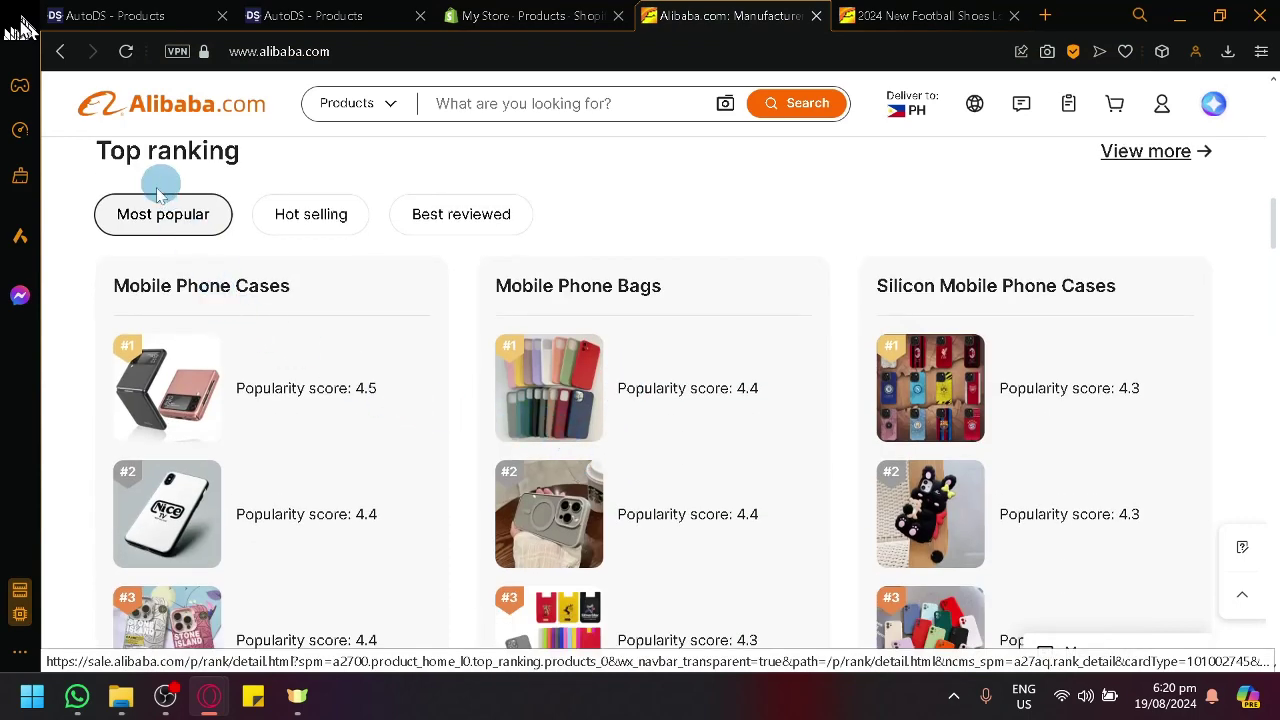
left_click(298, 212)
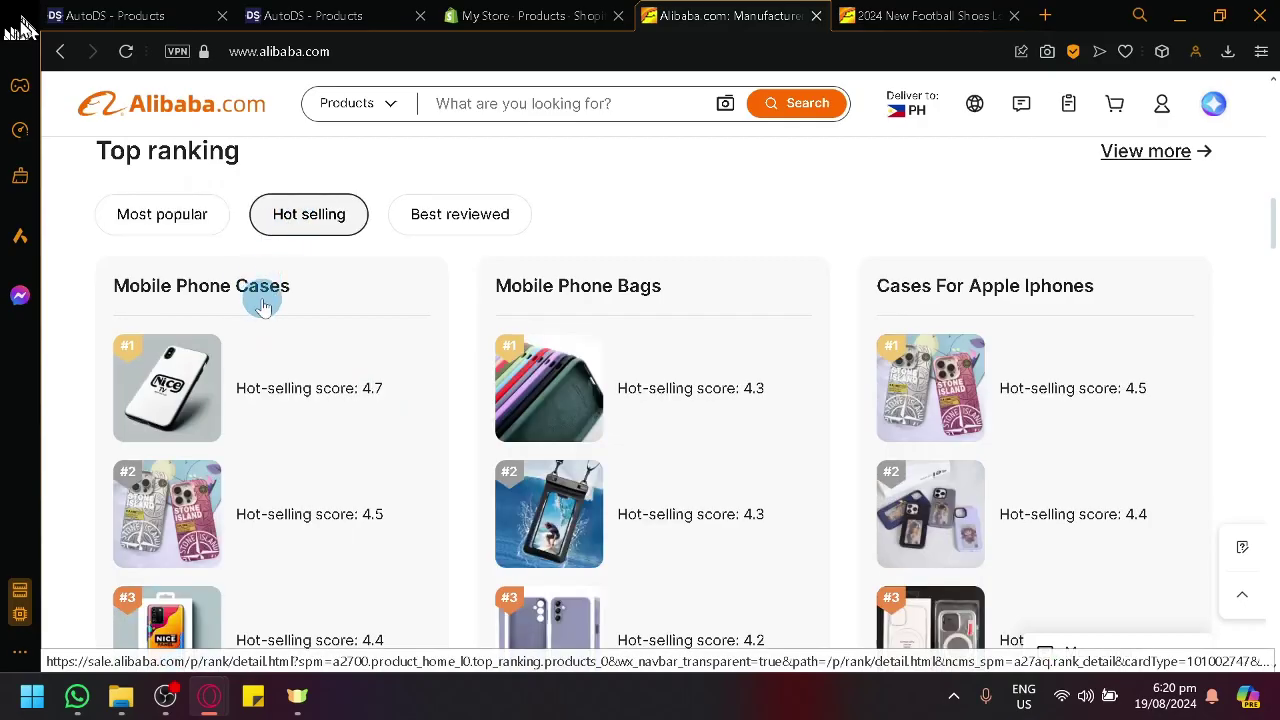
scroll(397, 372, "down", 2)
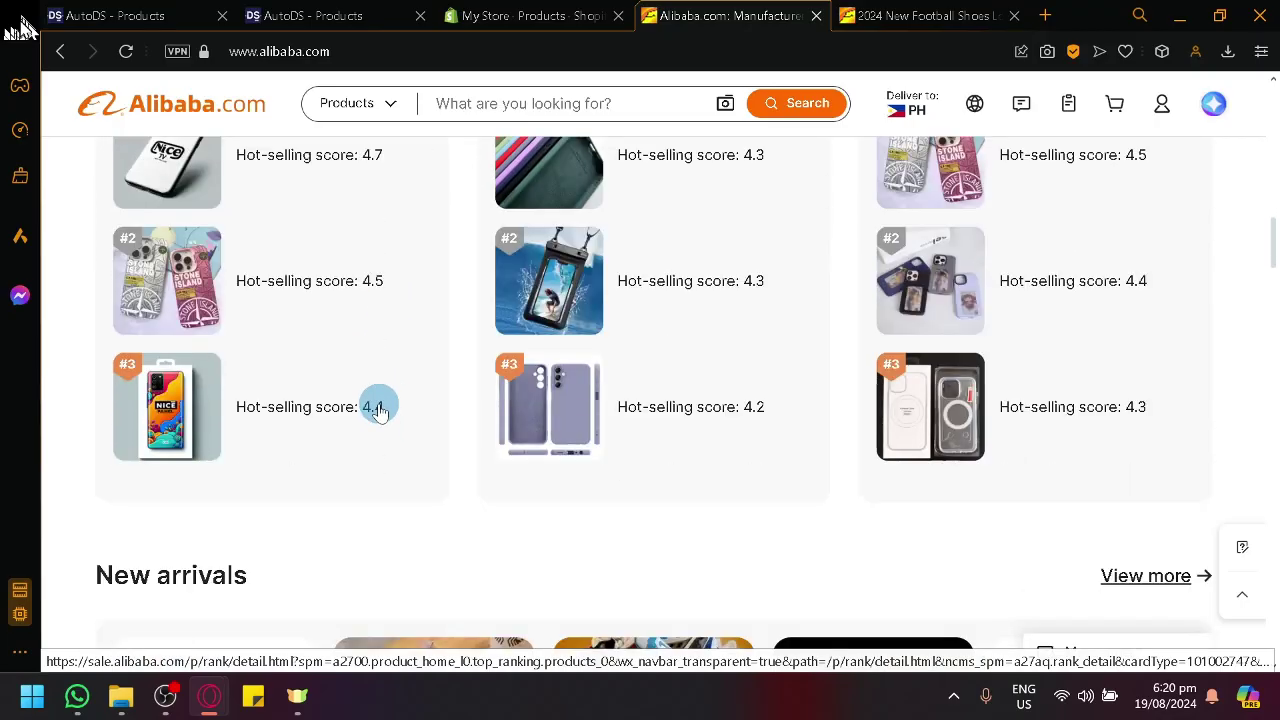
scroll(378, 410, "up", 2)
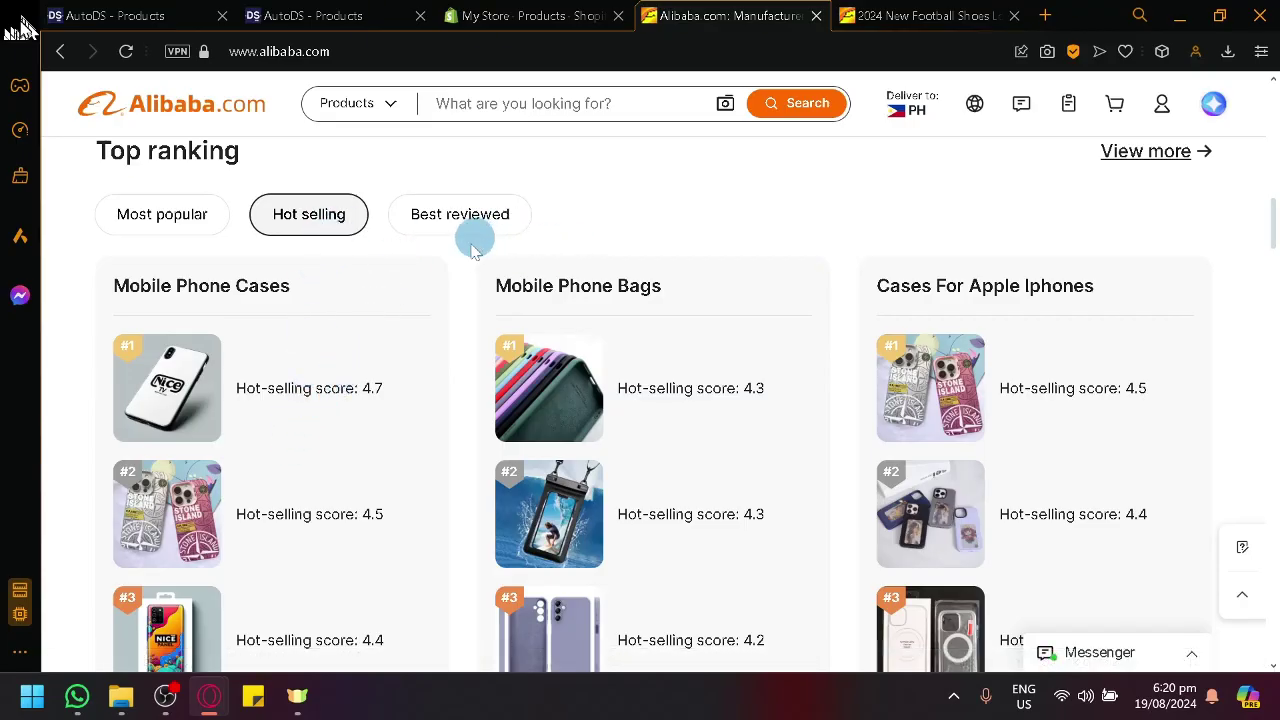
scroll(420, 346, "up", 10)
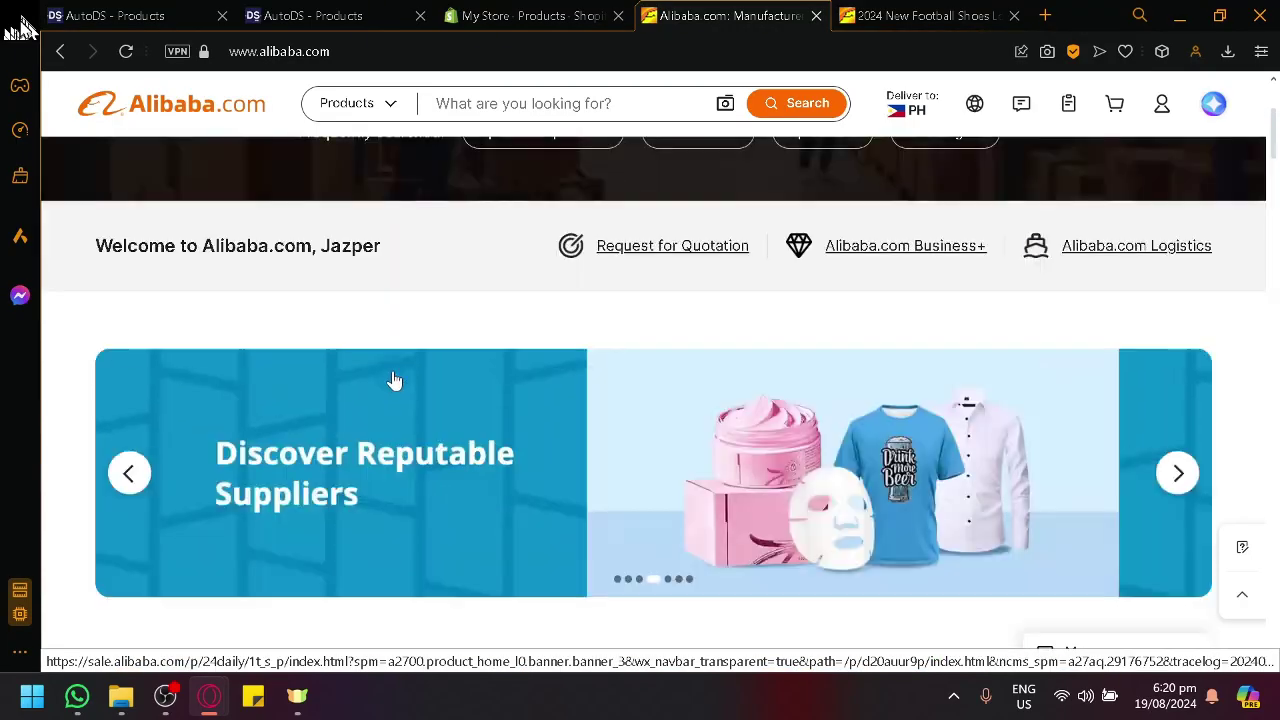
scroll(394, 380, "up", 3)
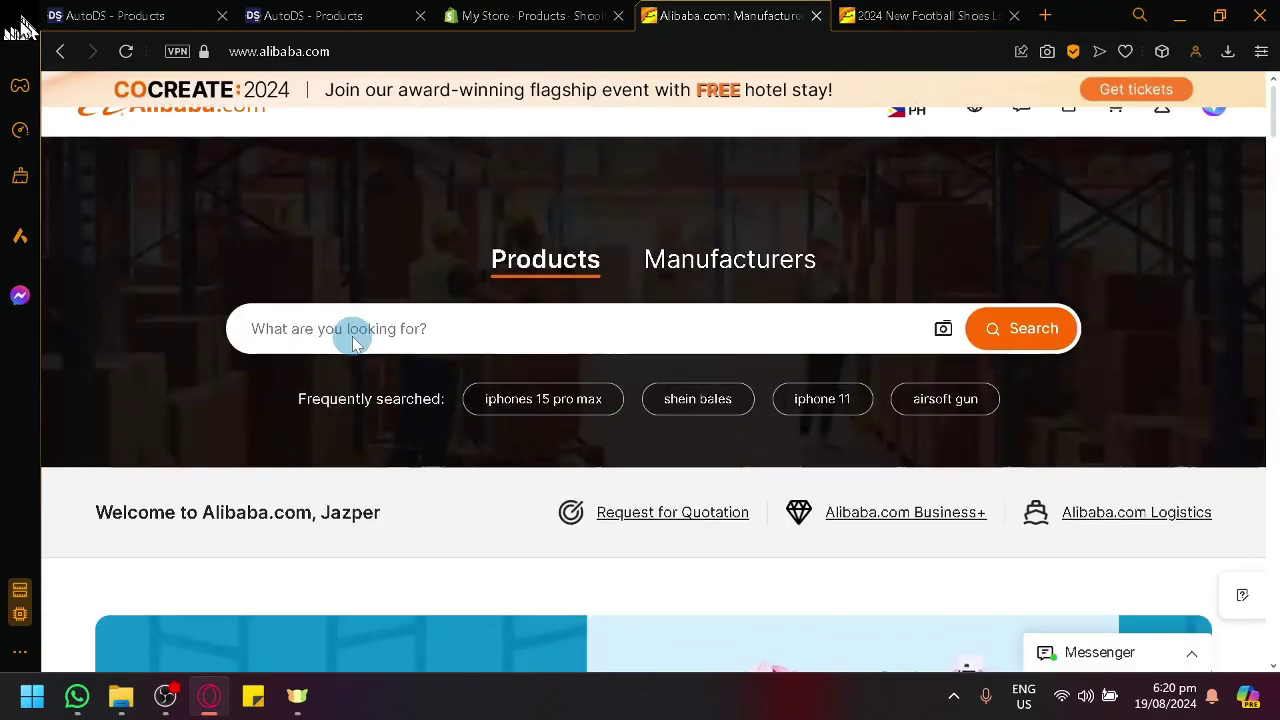
- Search Alibaba for 'cat products' and browse the results to find the OEM bentonite cat litter
left_click(698, 338)
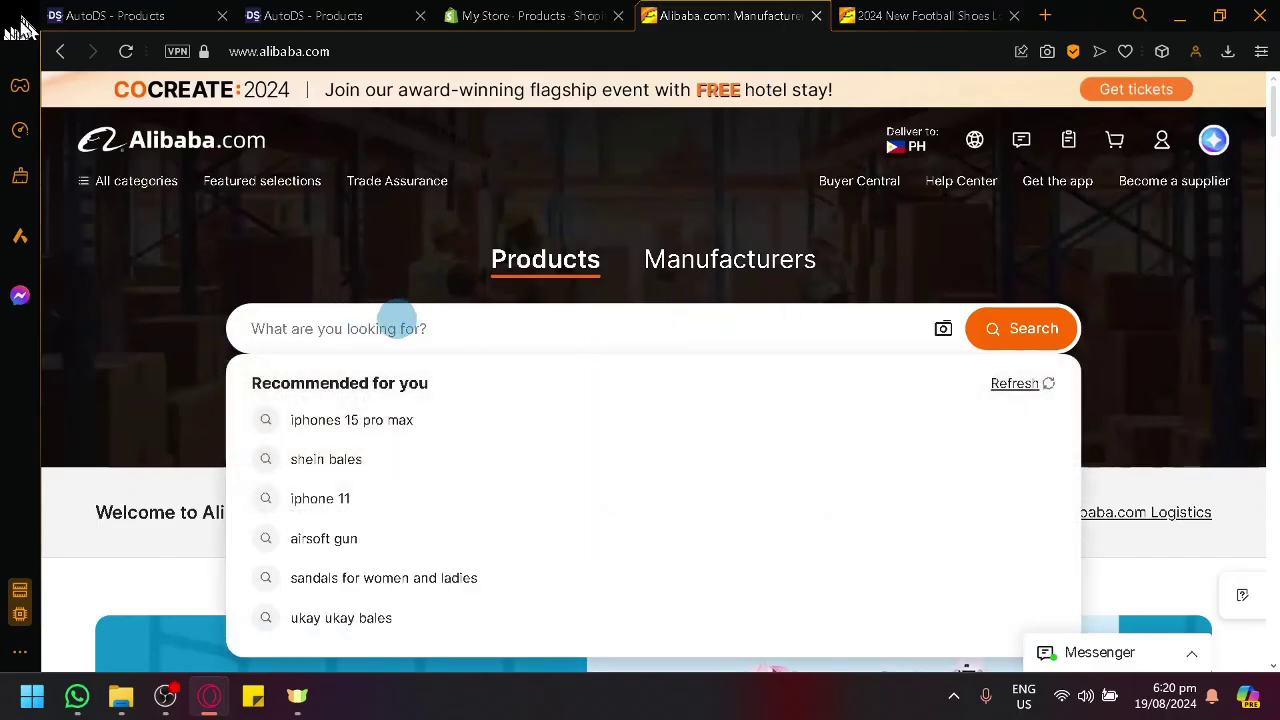
type("ca")
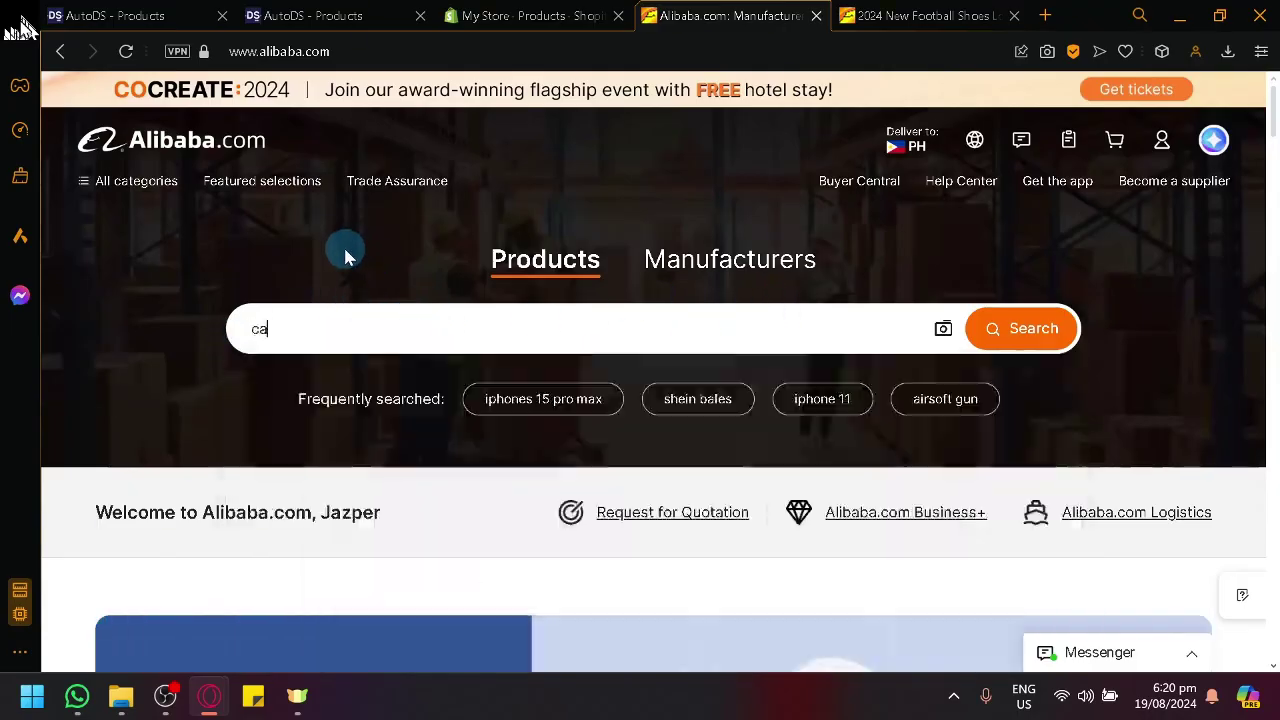
type("t products")
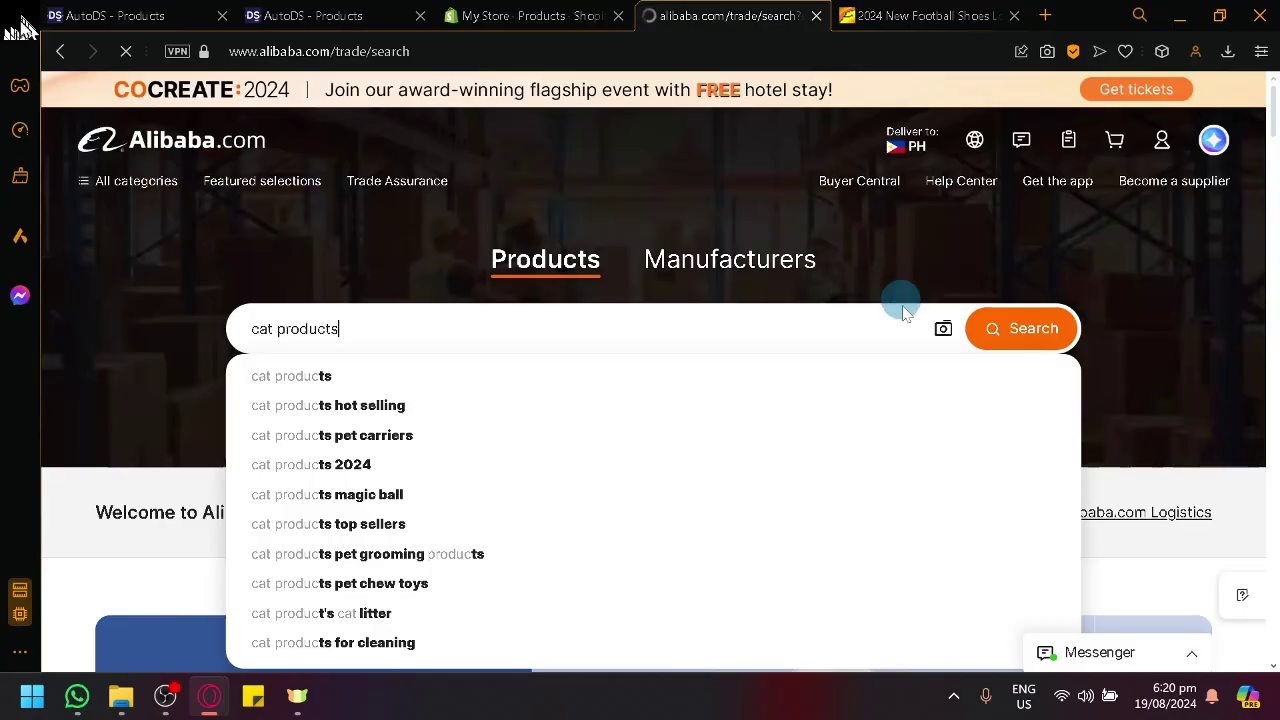
left_click(990, 338)
scroll(990, 360, "down", 1)
scroll(990, 362, "down", 3)
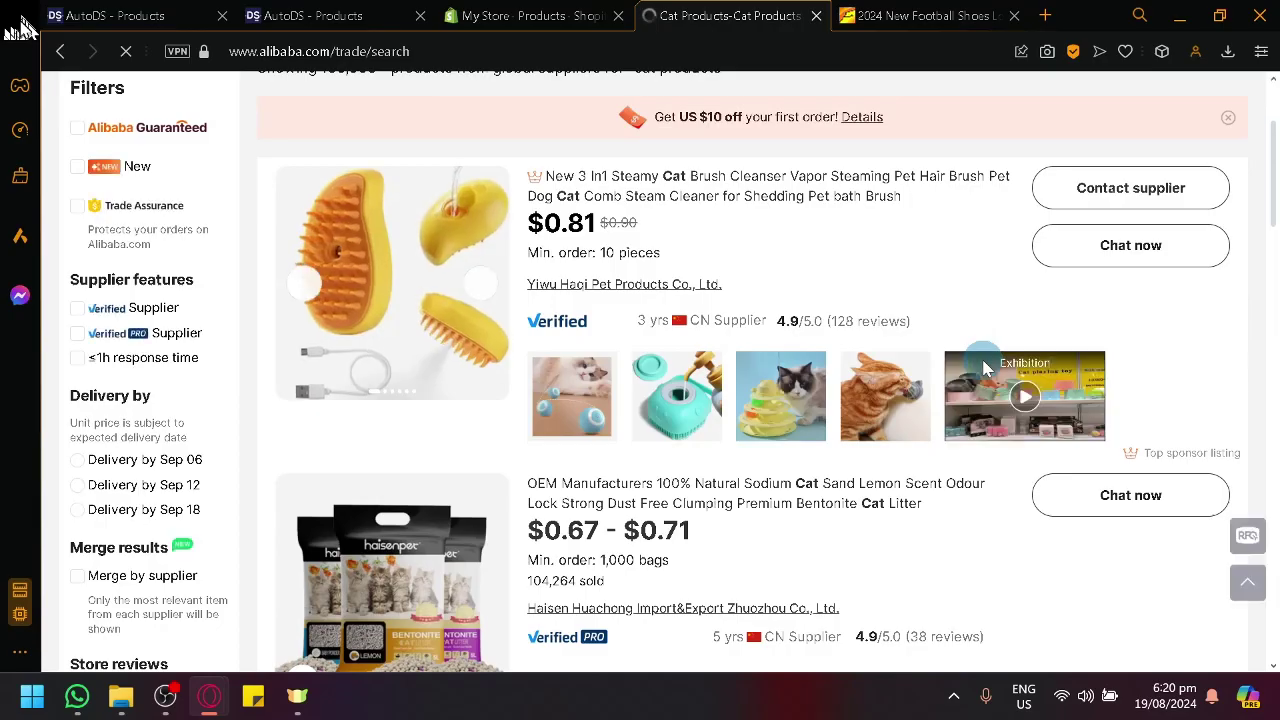
scroll(640, 378, "up", 3)
scroll(640, 378, "up", 1)
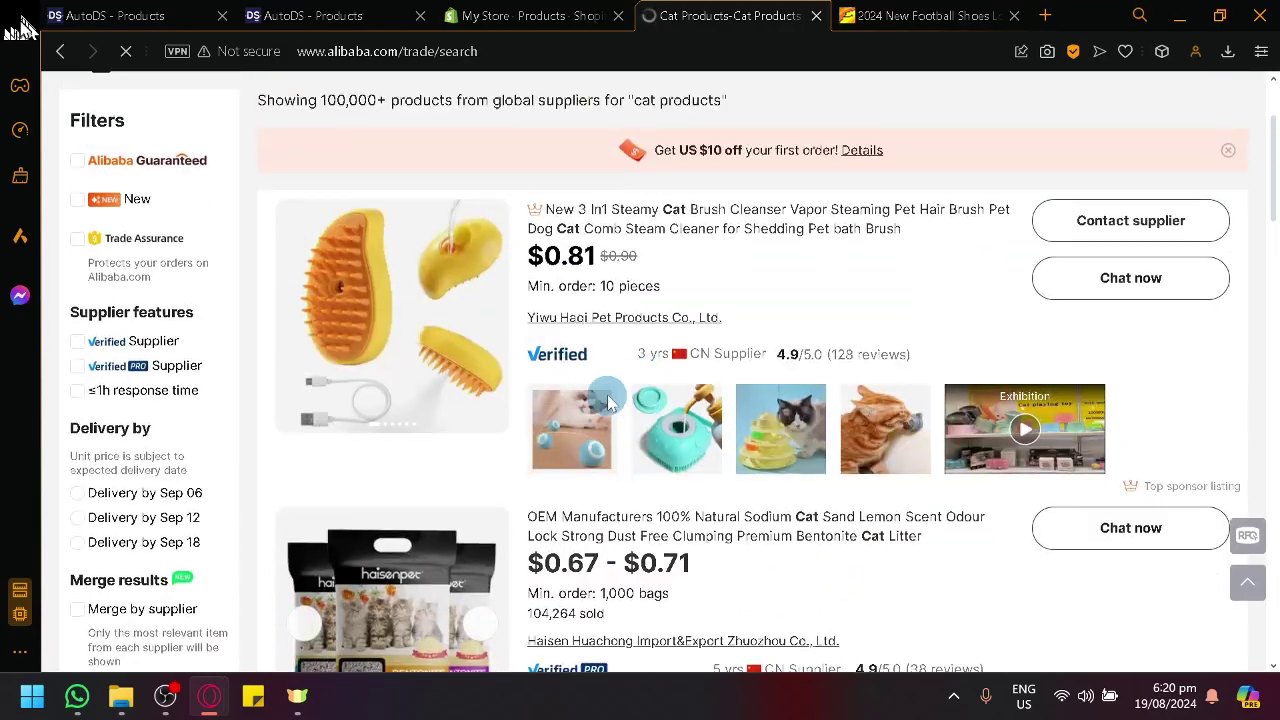
scroll(793, 448, "down", 4)
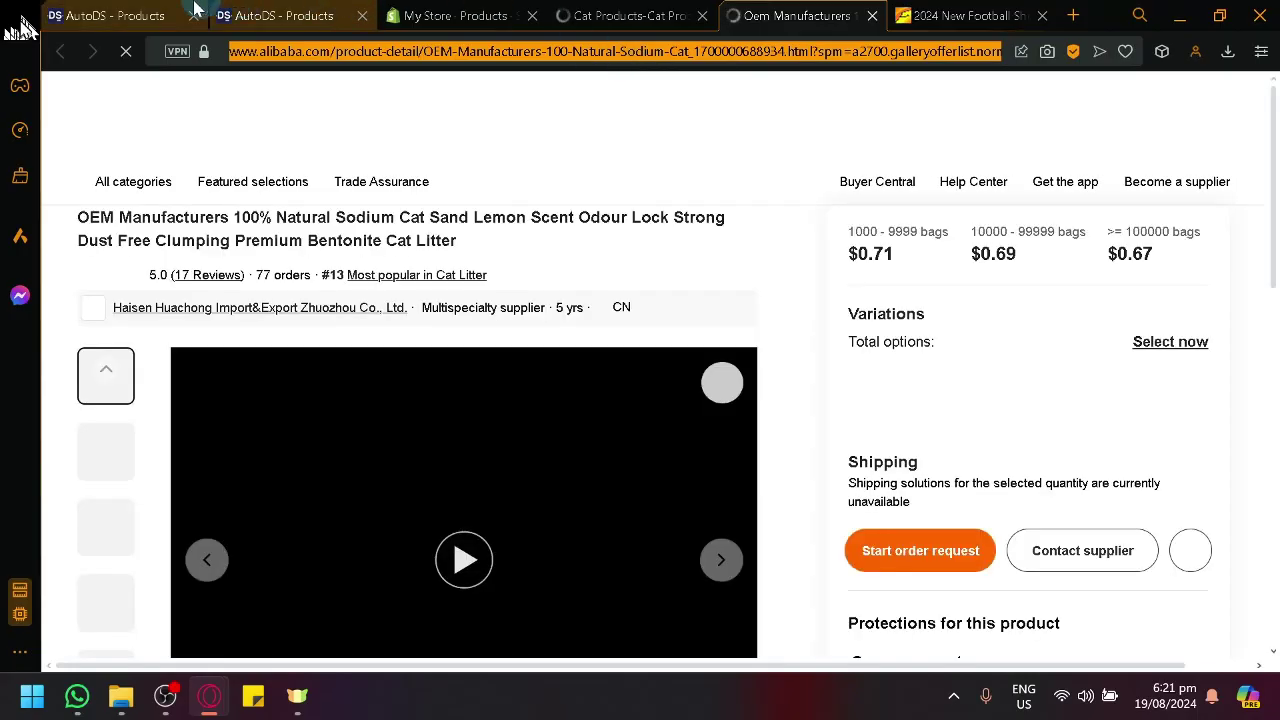
- Import the bentonite cat litter into AutoDS as a single product from its Alibaba link and publish it
left_click(176, 10)
left_click(126, 204)
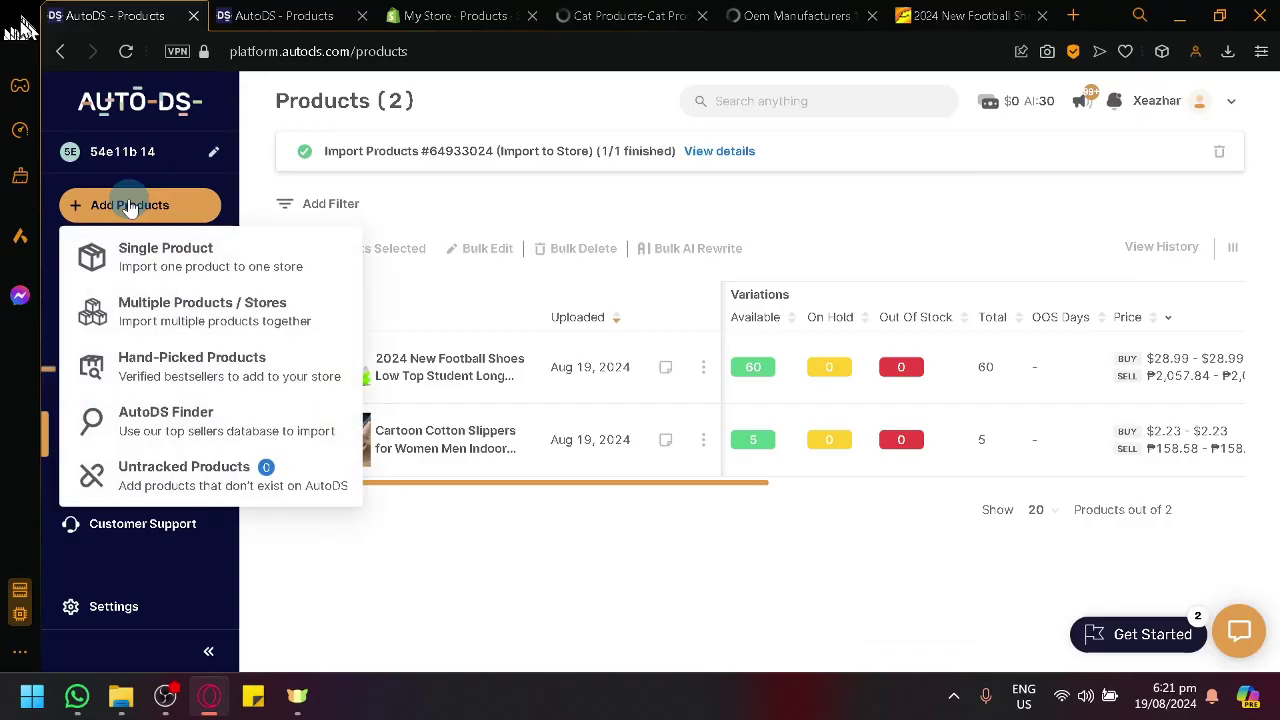
left_click(174, 266)
right_click(251, 263)
left_click(528, 365)
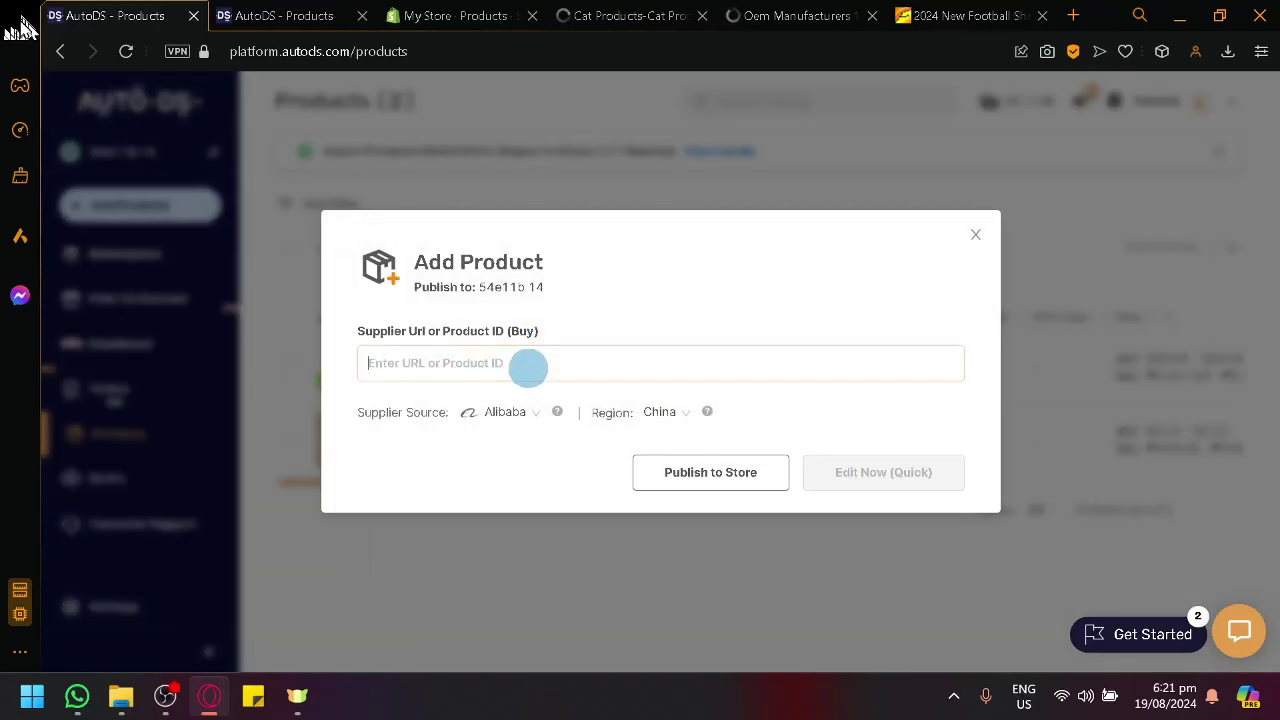
key("ctrl+v")
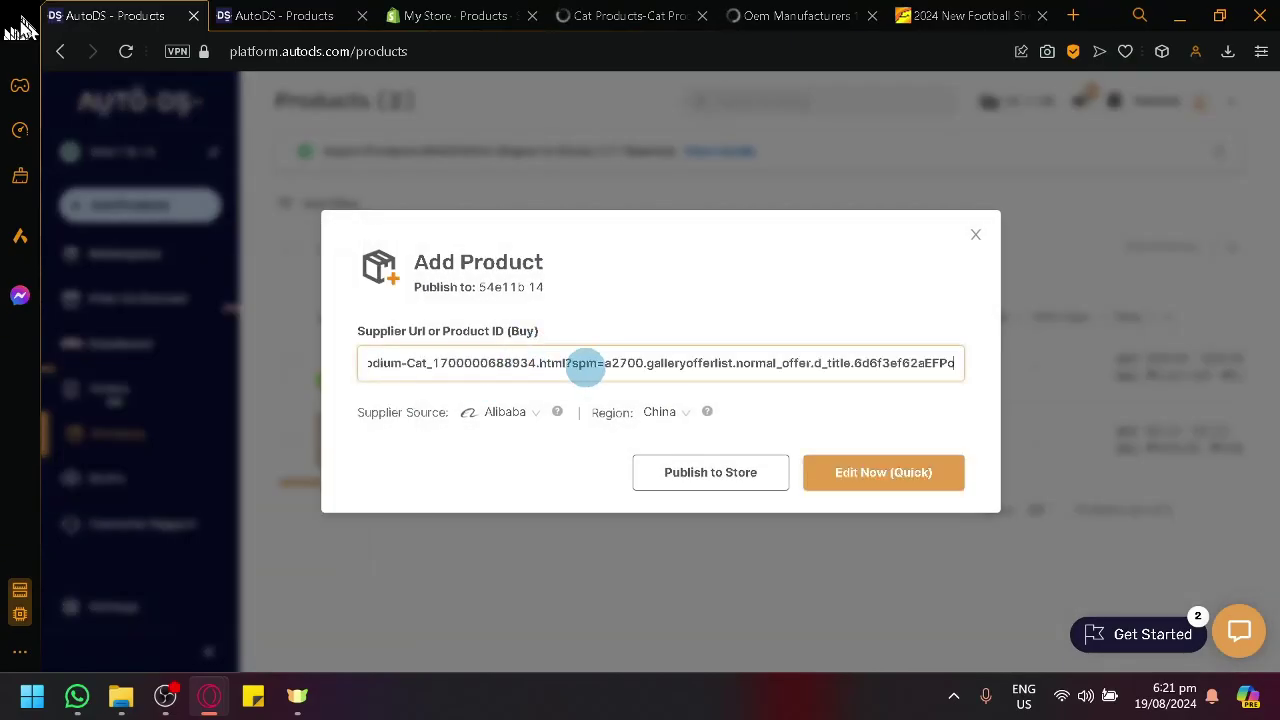
left_click(701, 488)
left_click(180, 204)
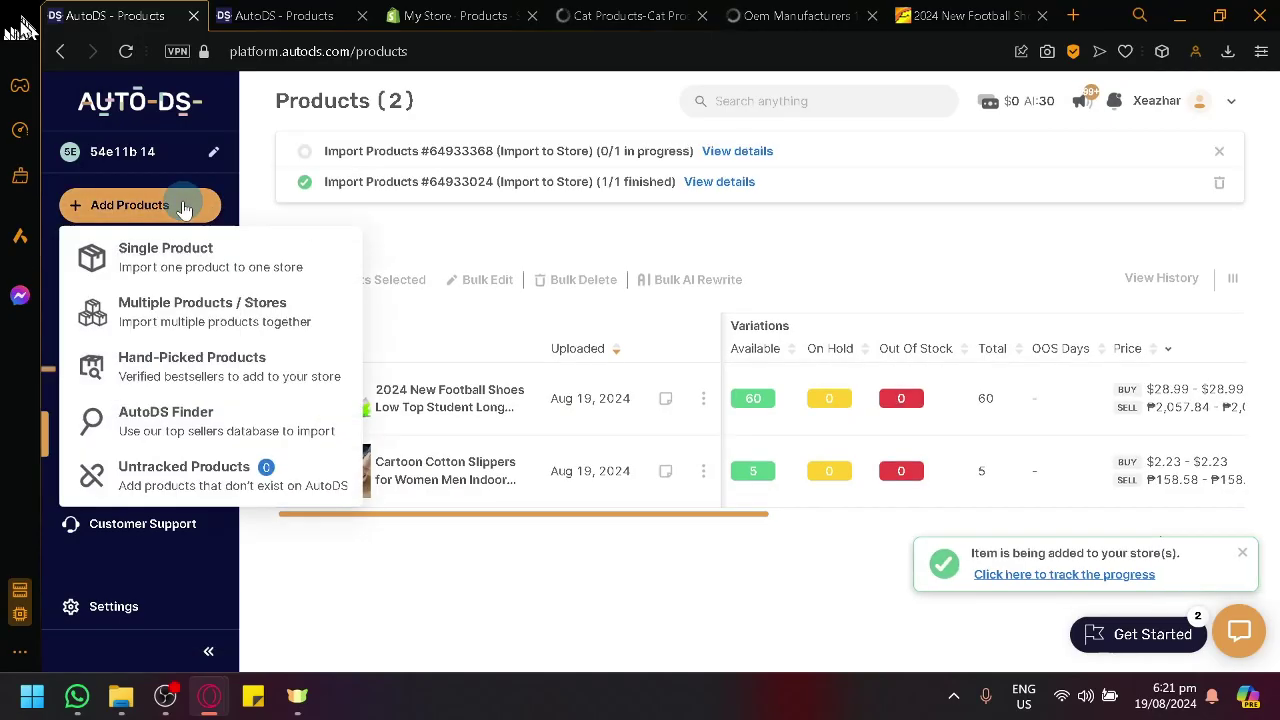
- Paste the cat litter's Alibaba link into a new Multiple Products import, then return to Alibaba
left_click(194, 324)
right_click(192, 314)
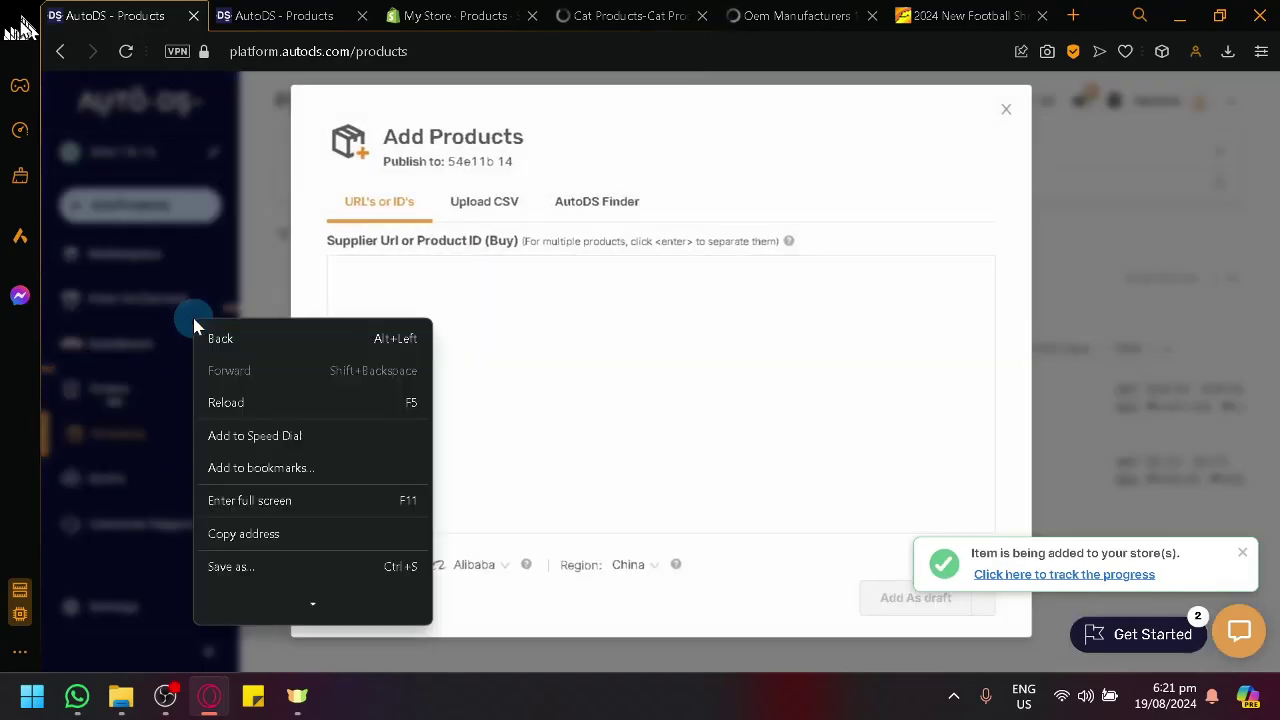
left_click(862, 228)
left_click(538, 301)
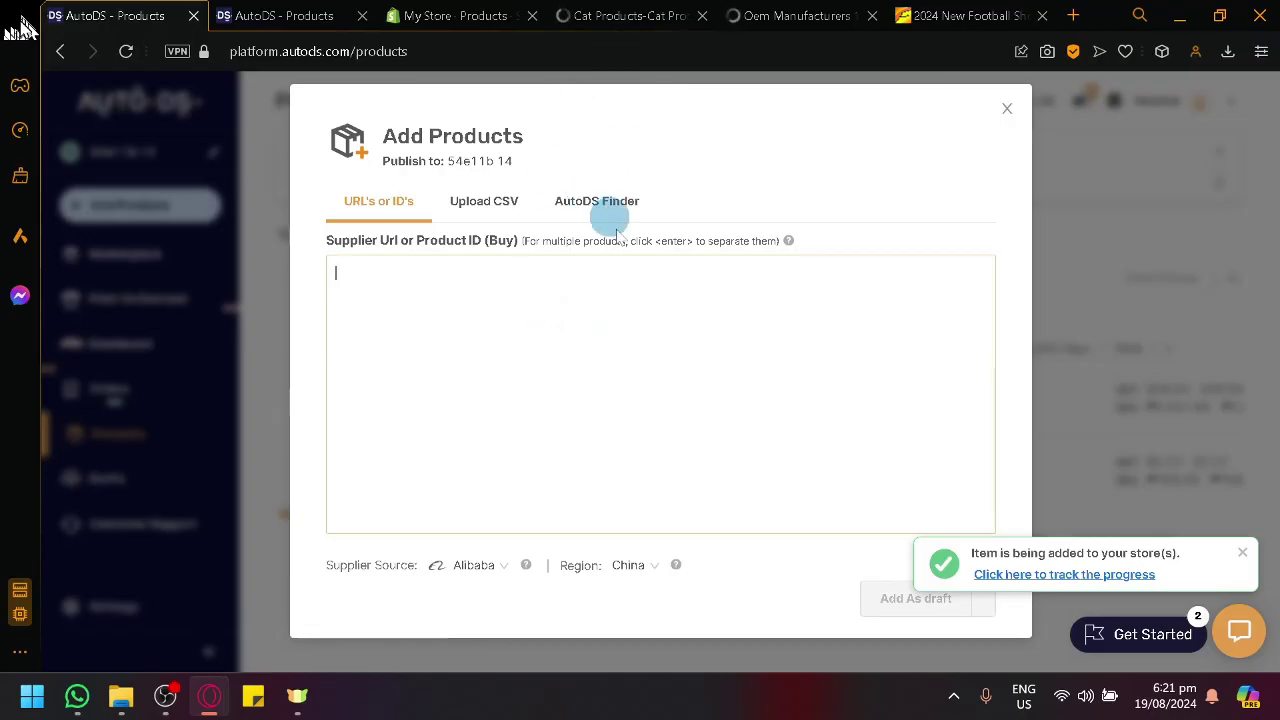
type("https://www.alibaba.com/product-detail/OEM-Manufacturers-100-Natural-Sodium-Cat_1700000688934.html?spm=a2700.galleryofferlist.normal_offer.d_title.6d6f3ef62aEFPo")
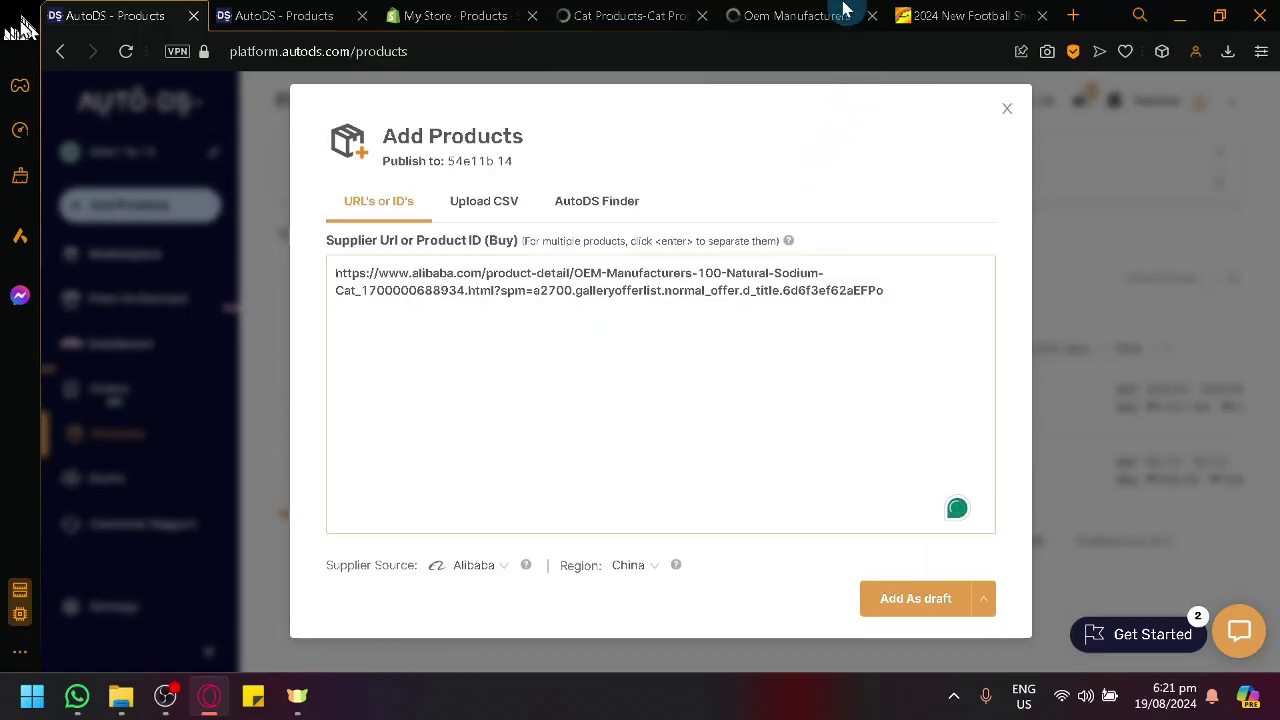
left_click(985, 15)
- Open the cat litter listing in a new tab and view the plastic cat litter box with scoop
left_click(705, 12)
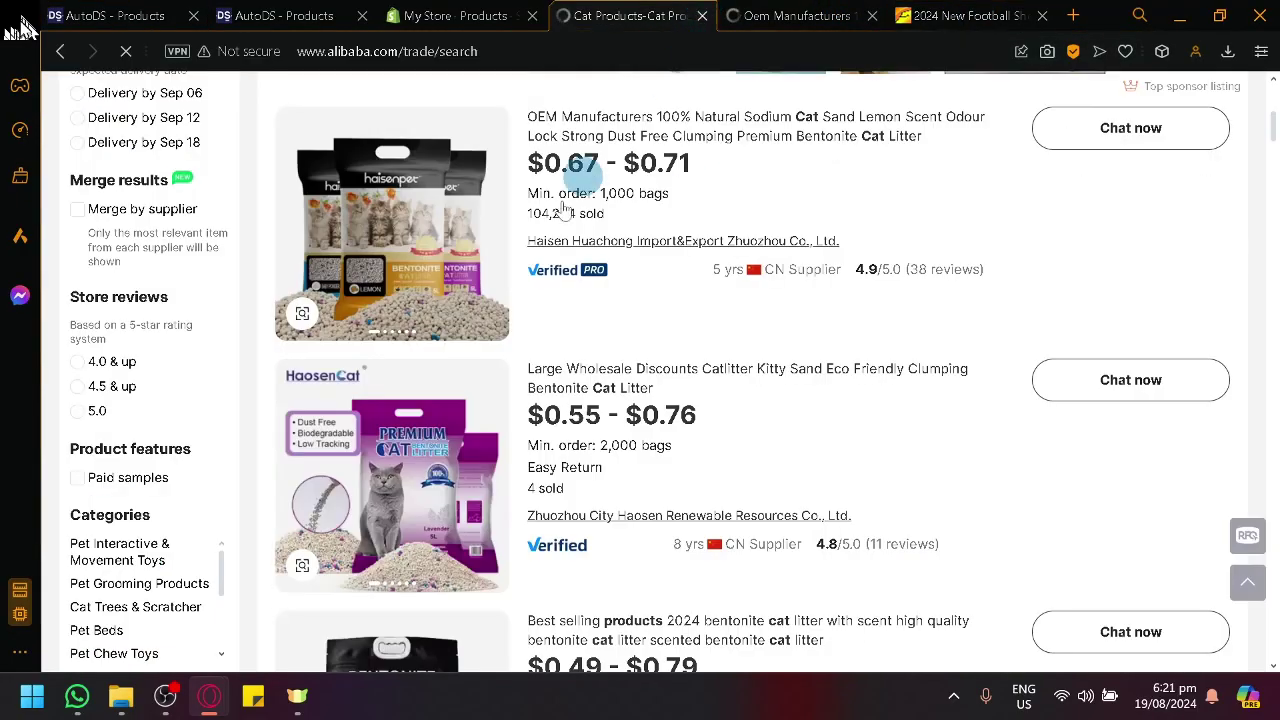
right_click(596, 375)
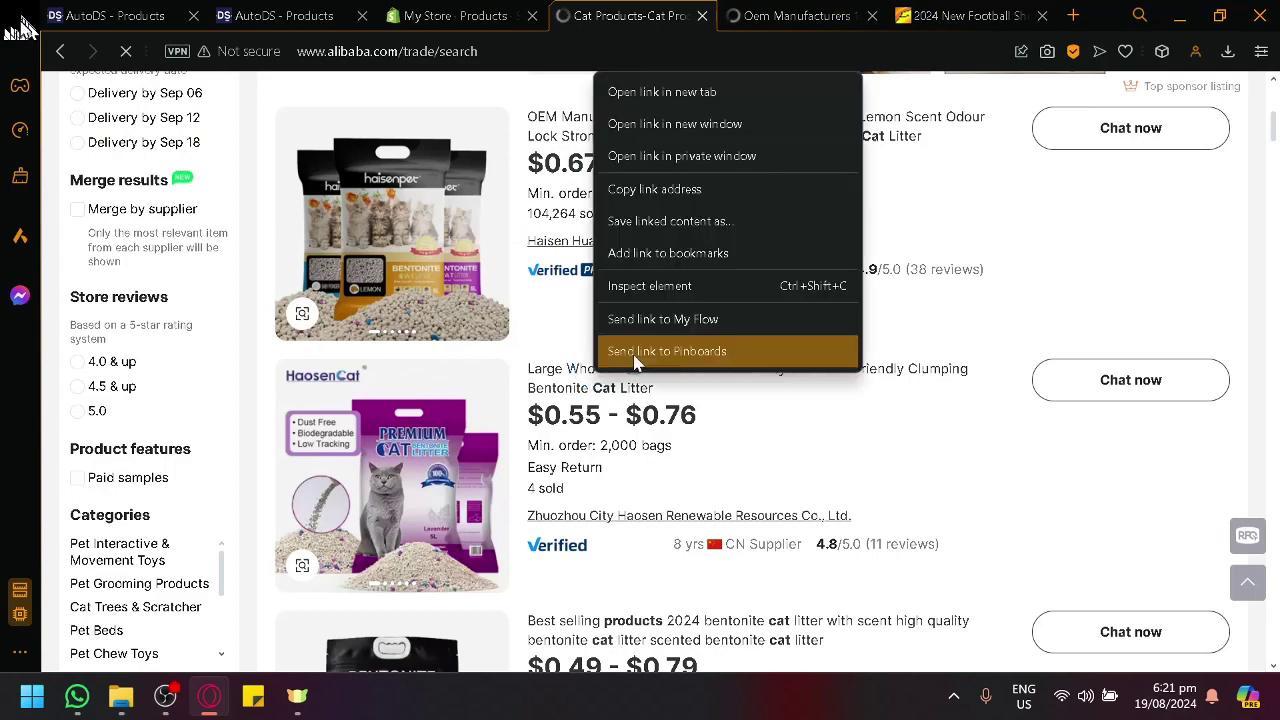
left_click(686, 90)
scroll(404, 370, "down", 5)
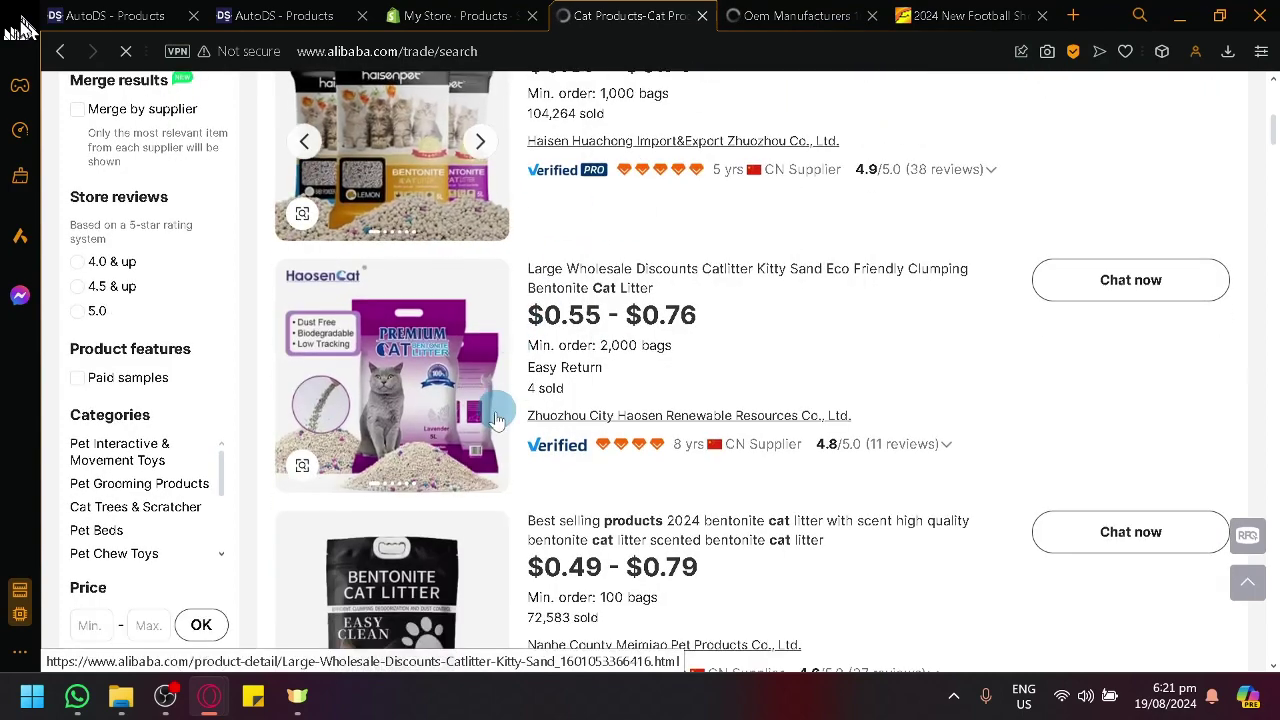
left_click(404, 370)
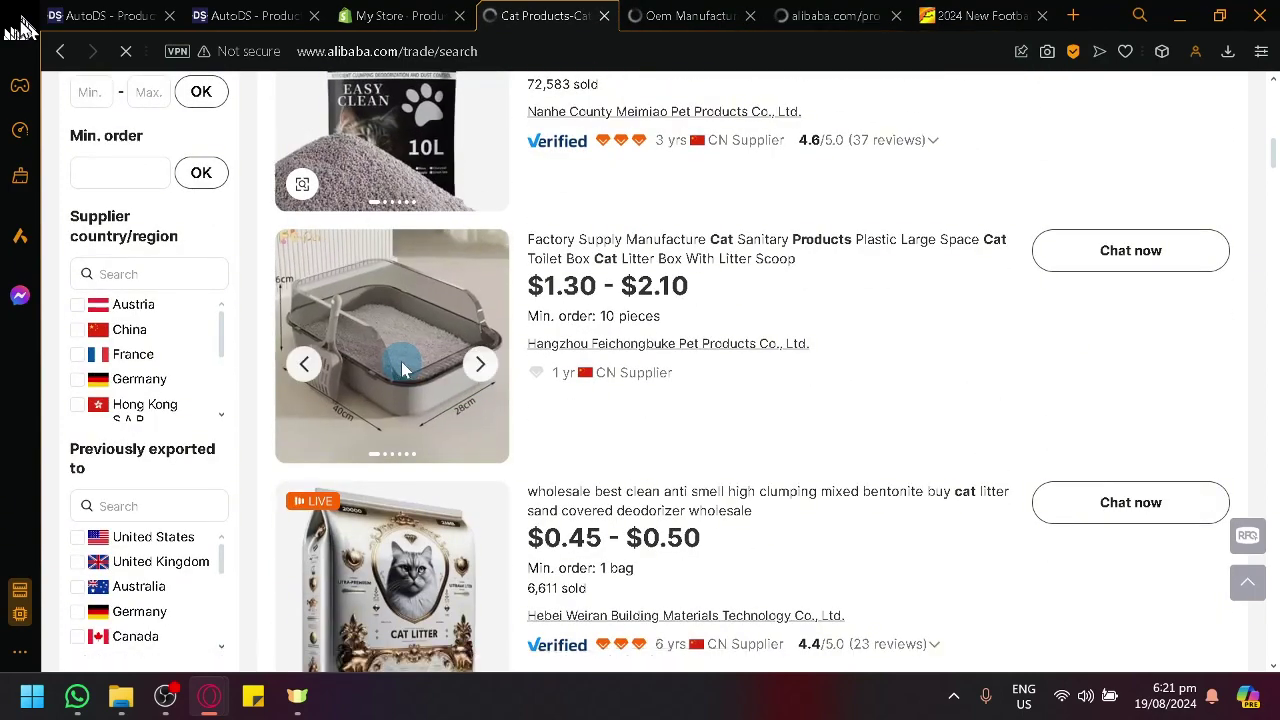
left_click(525, 14)
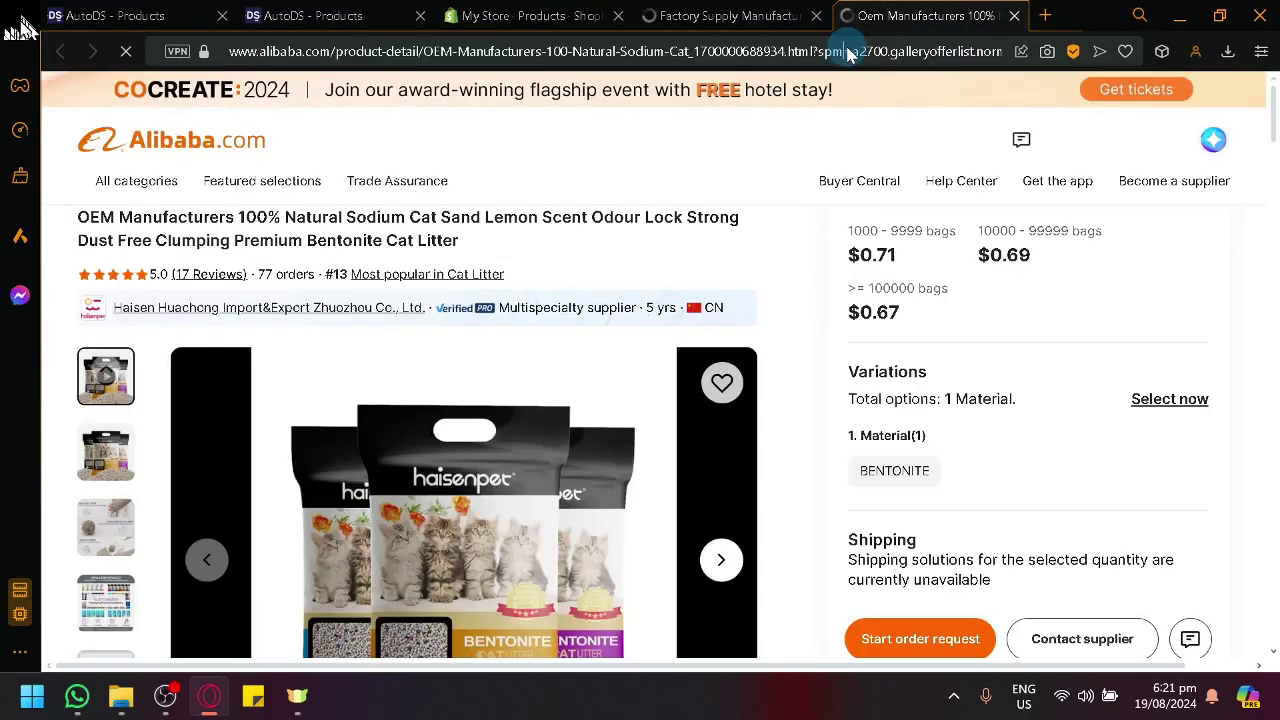
- Paste the copied cat litter link into the AutoDS import list, undoing the duplicate entry
key("ctrl+c")
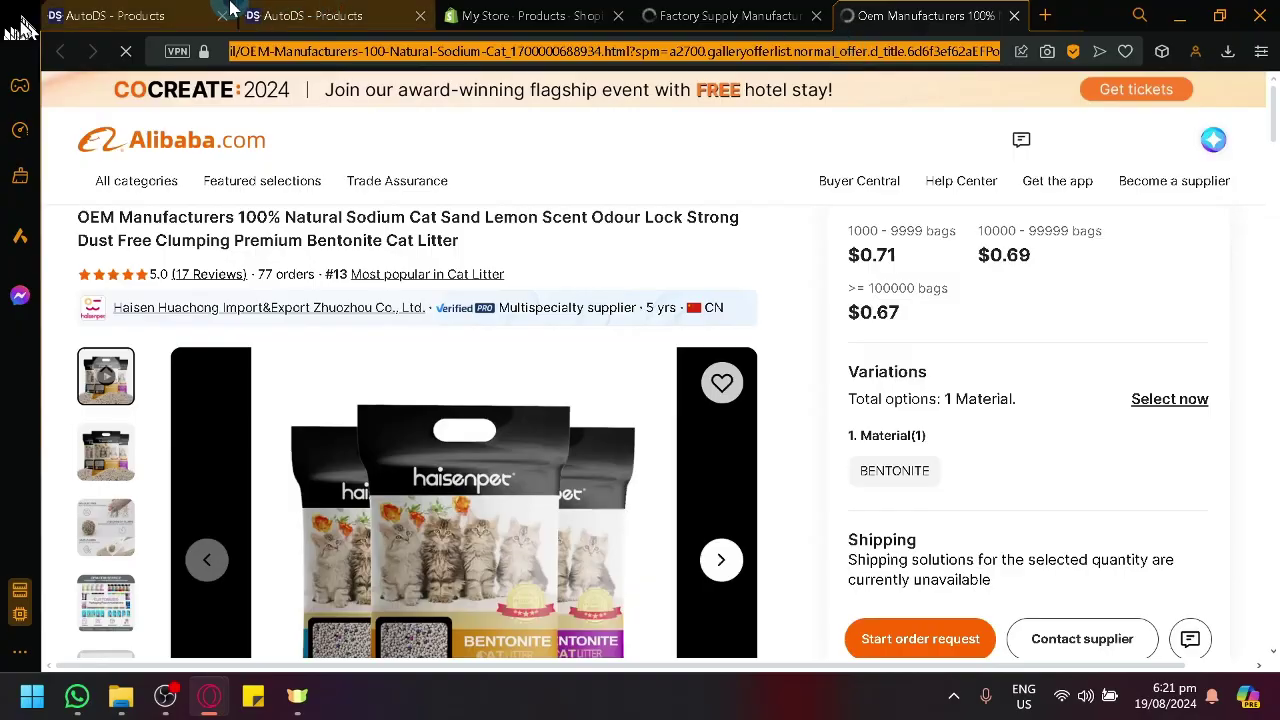
left_click(105, 16)
key("ctrl+v")
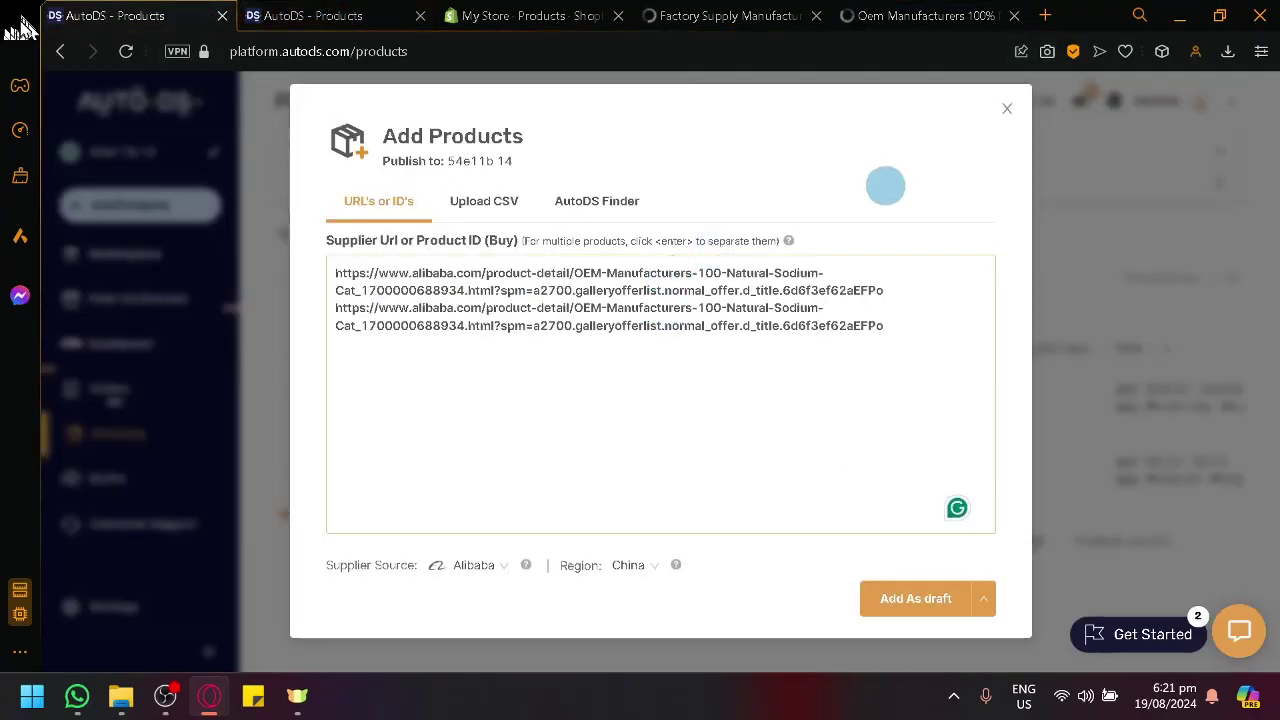
key("ctrl+z")
left_click(887, 15)
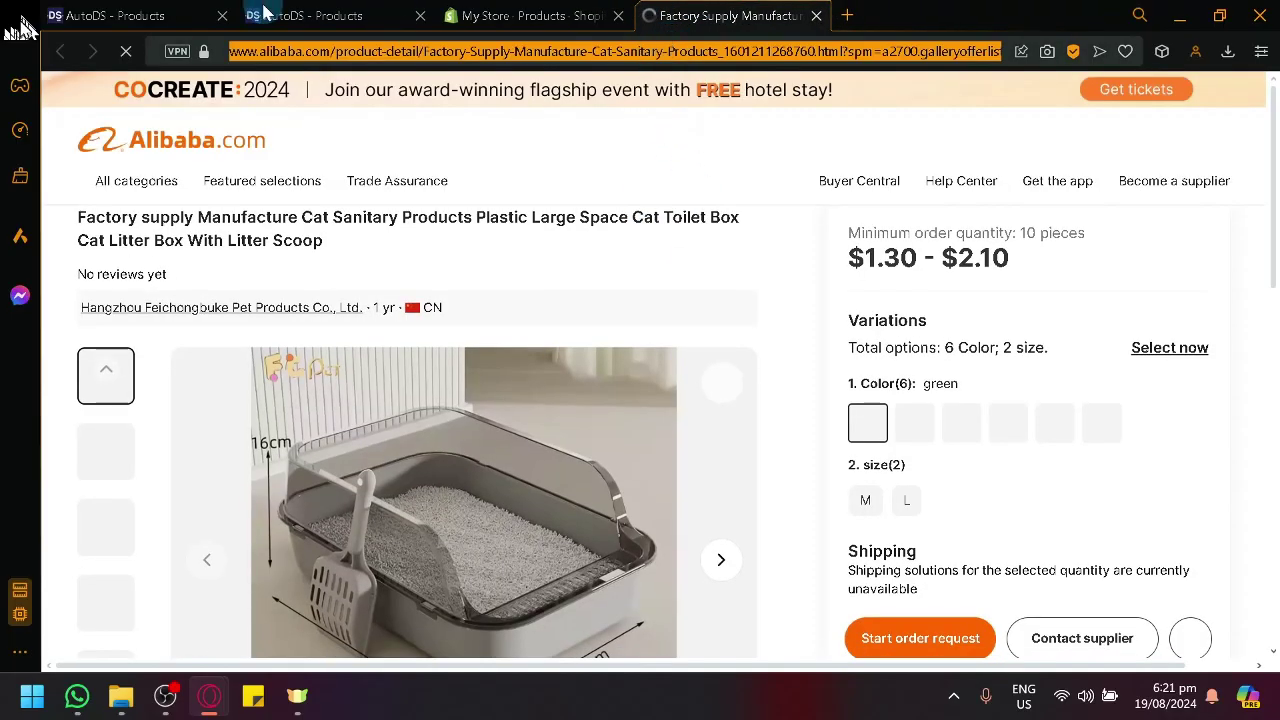
left_click(193, 16)
left_click(432, 196)
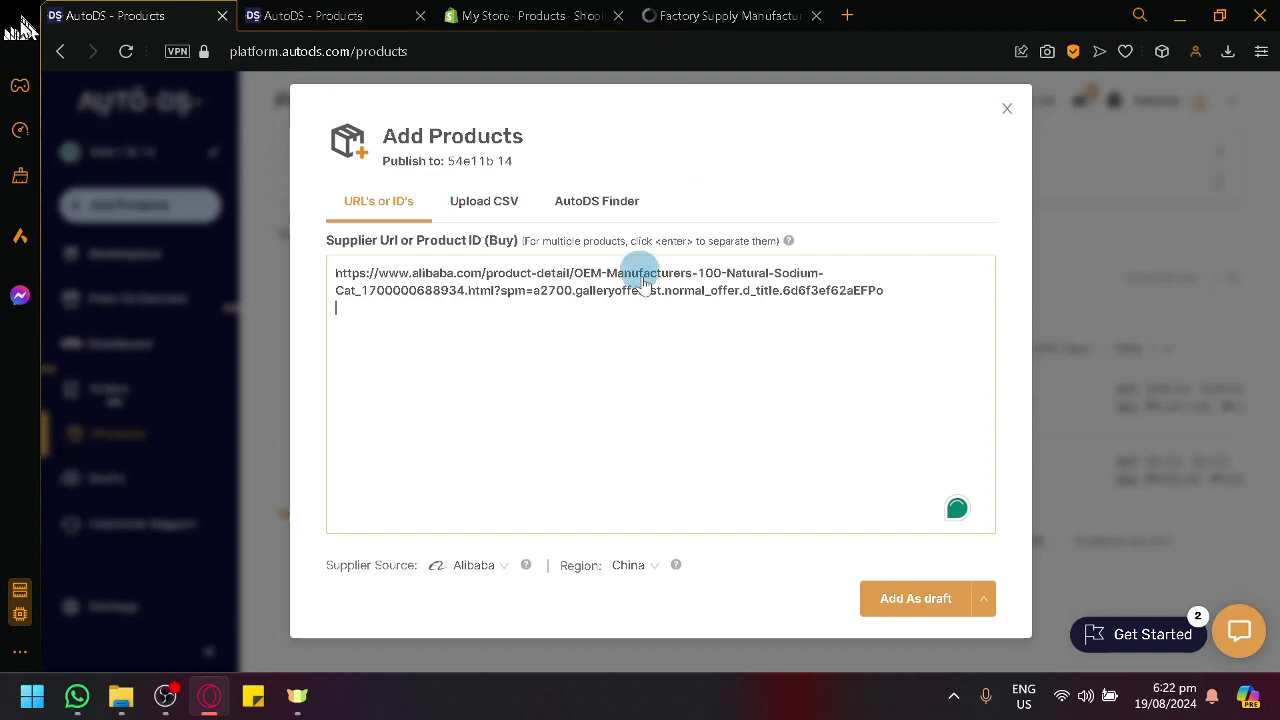
- Paste the litter box product link on a new line below the cat sand link
left_click(515, 313)
key("ctrl+v")
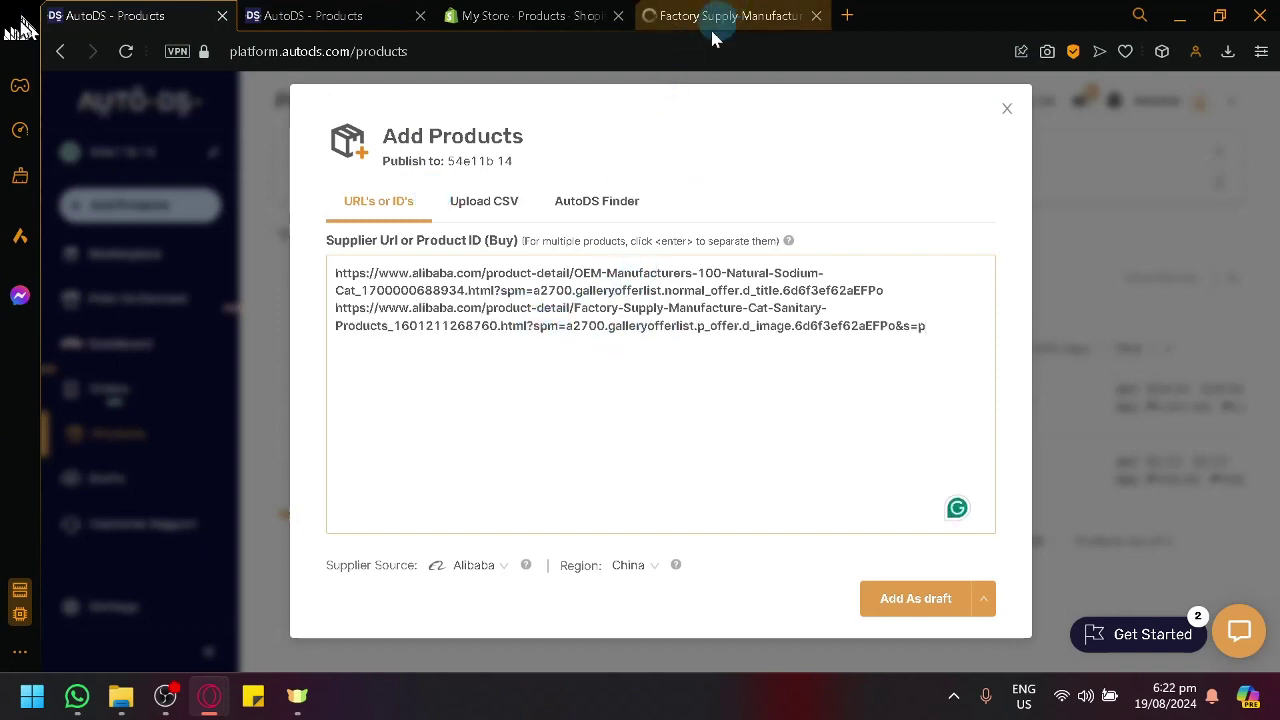
left_click(958, 331)
key("Return")
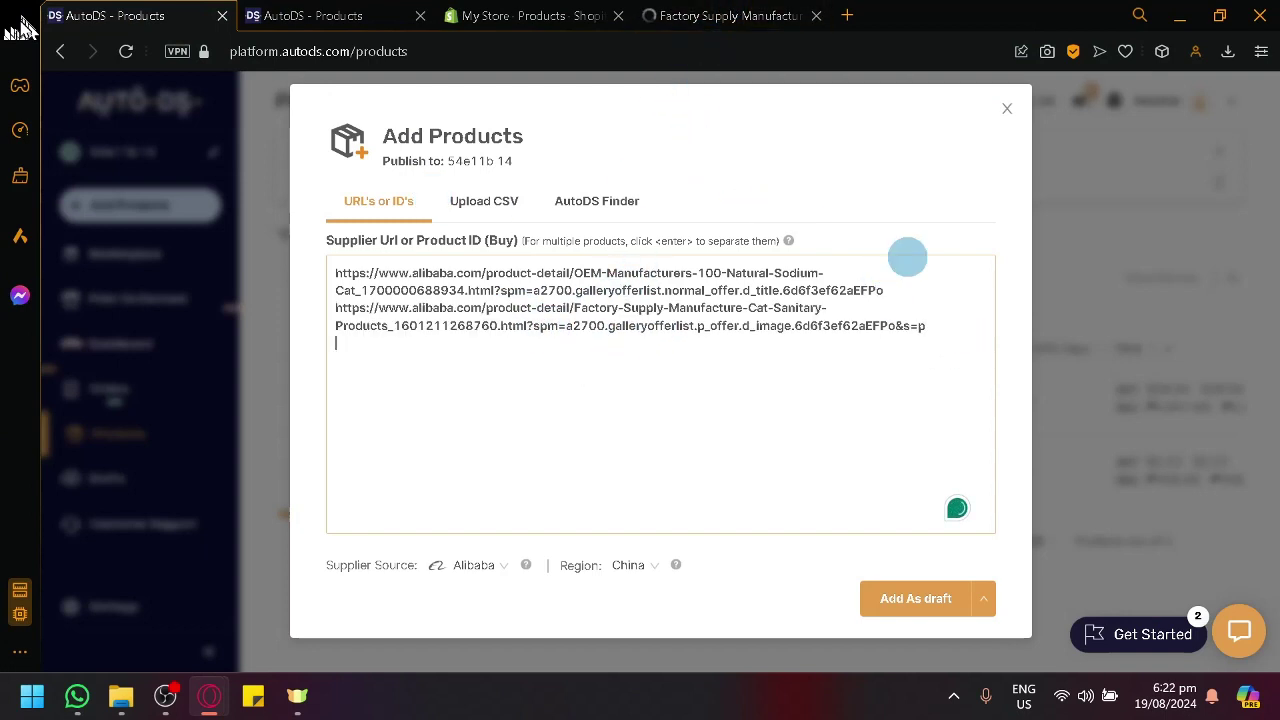
- Review the litter box page, then pick Create and Publish from the upload options
left_click(715, 14)
scroll(358, 360, "down", 10)
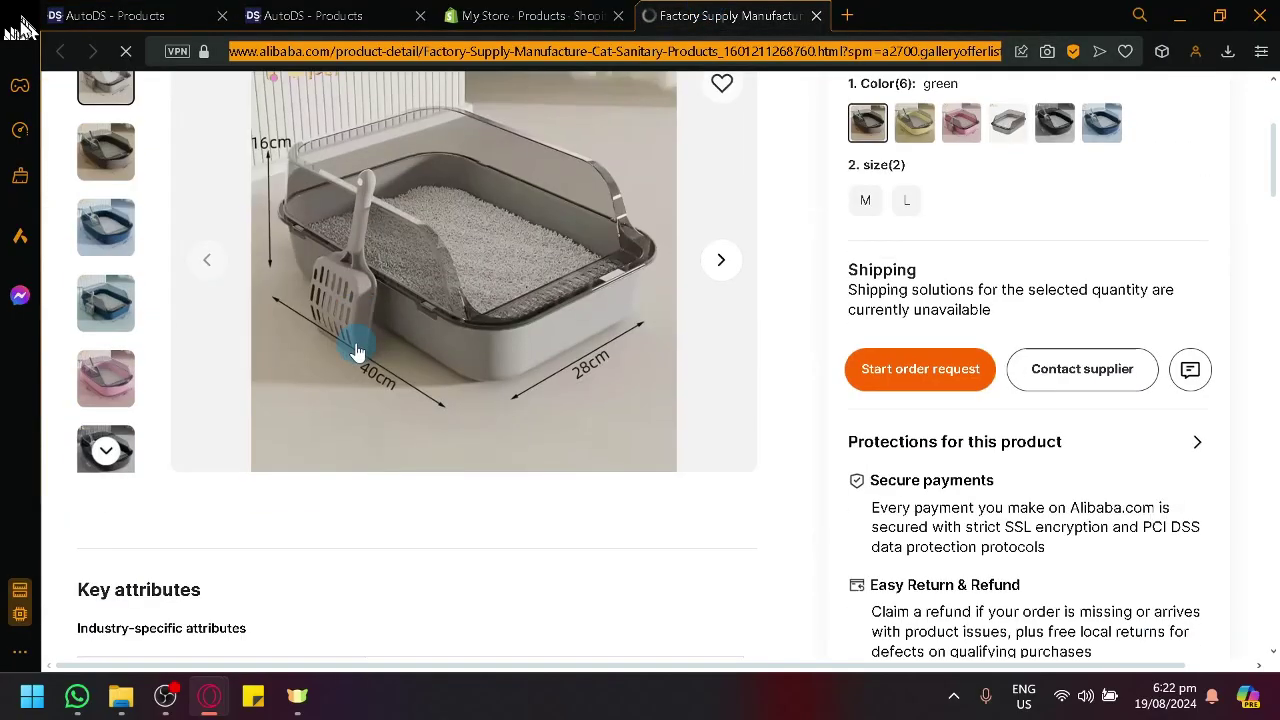
scroll(423, 415, "down", 3)
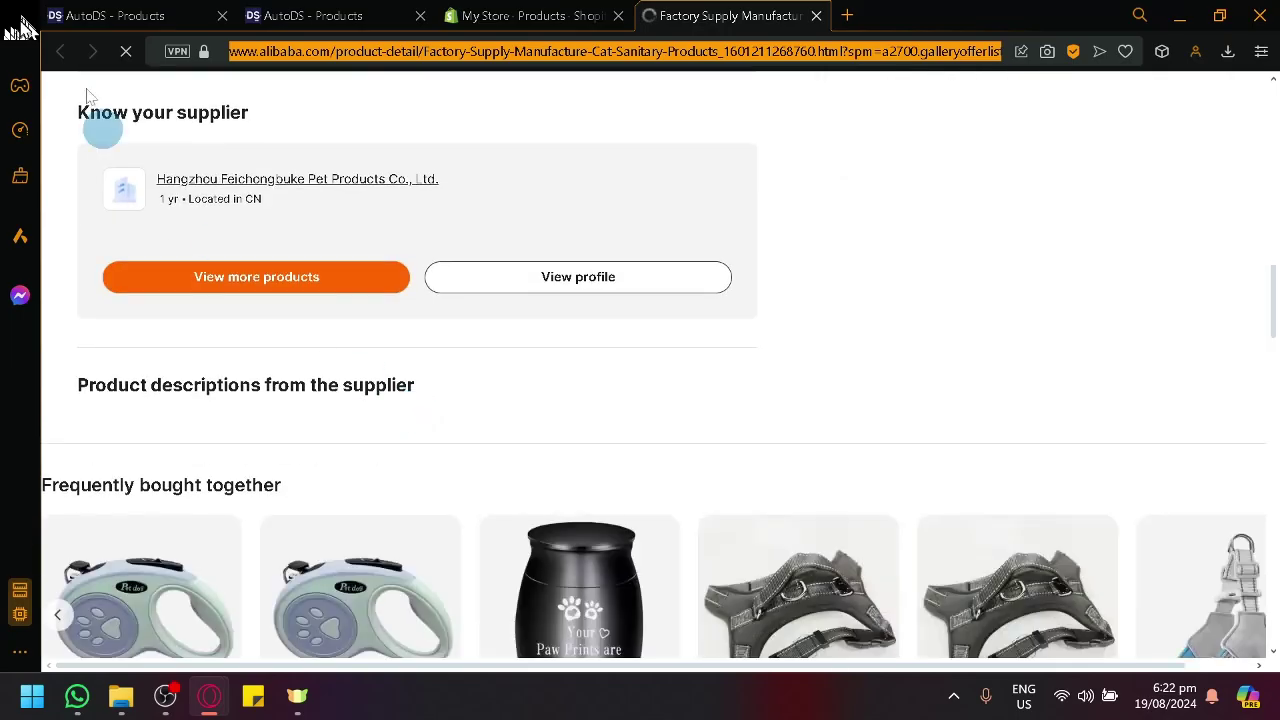
scroll(163, 108, "down", 1)
key("ctrl+Tab")
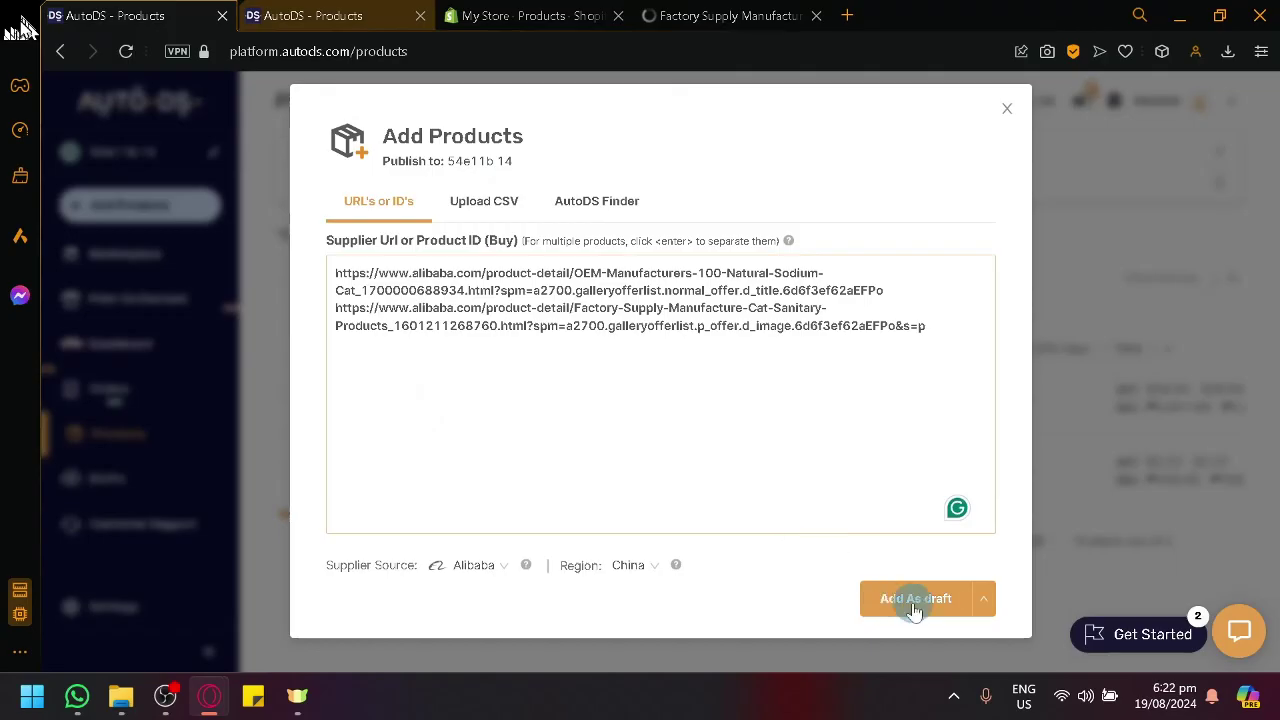
left_click(975, 599)
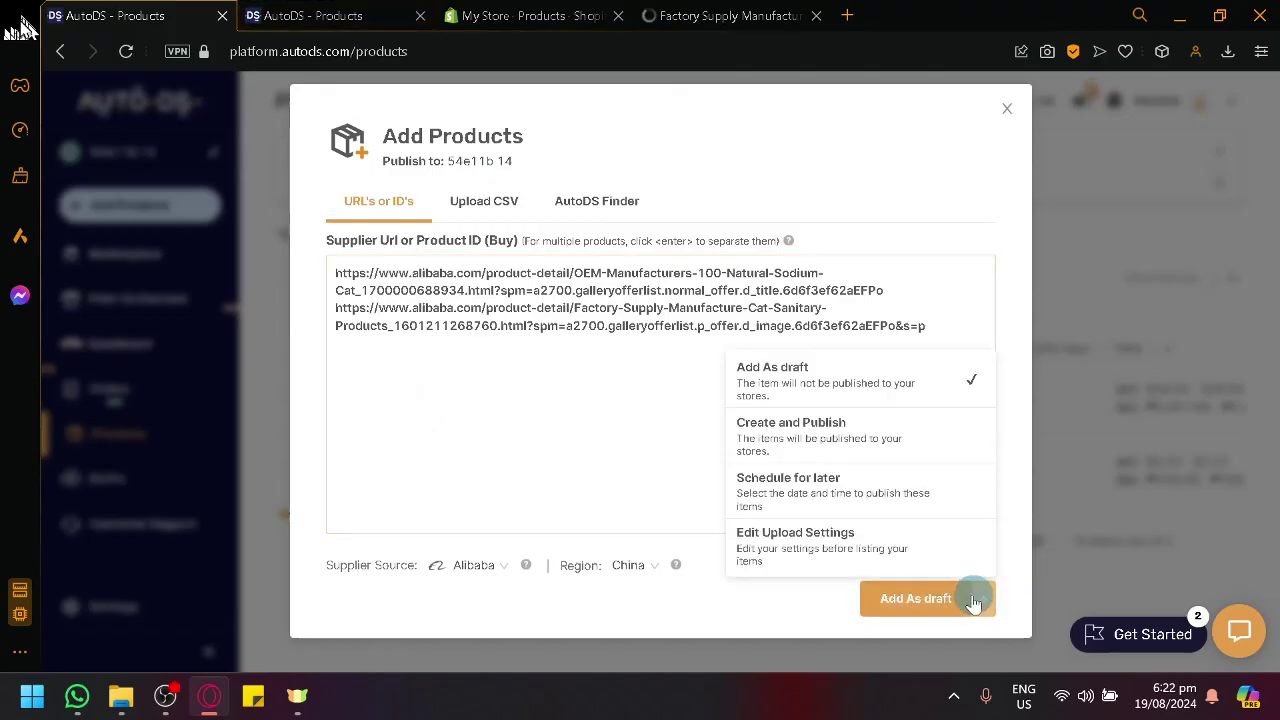
left_click(849, 450)
- Create and publish both Alibaba cat products, then check the Shopify product list for the cat sand
left_click(910, 598)
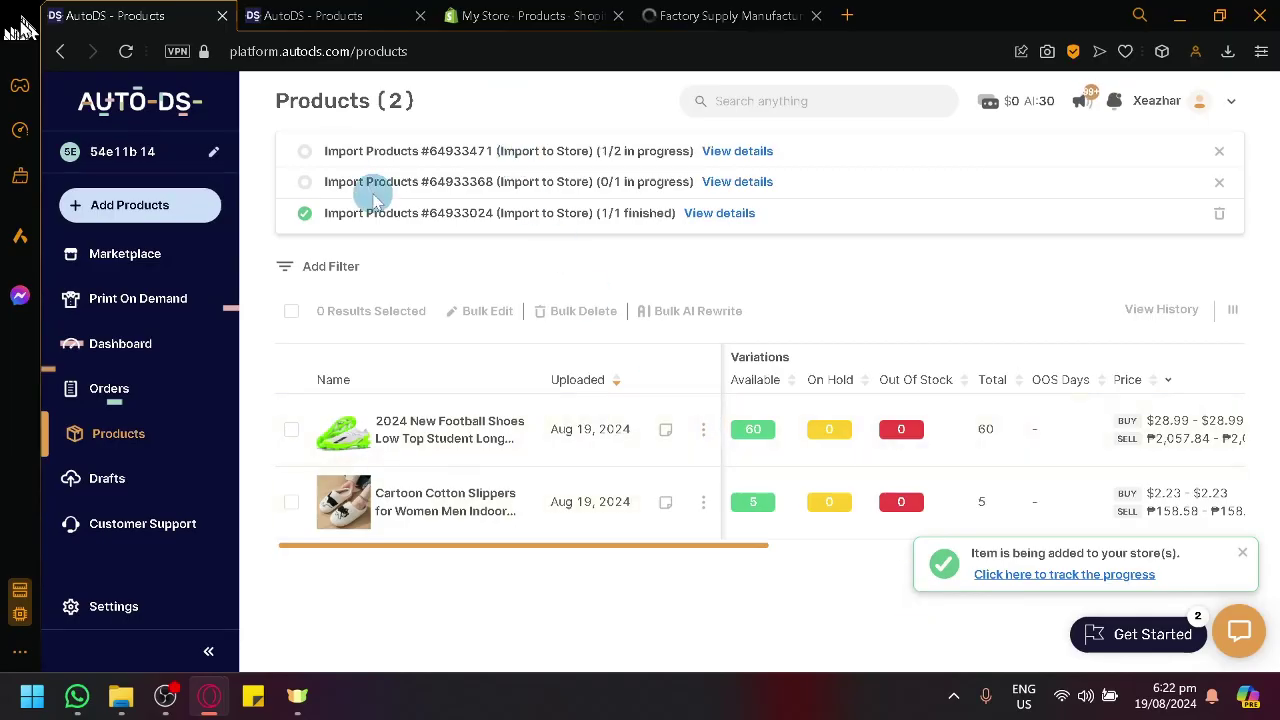
scroll(415, 170, "up", 6)
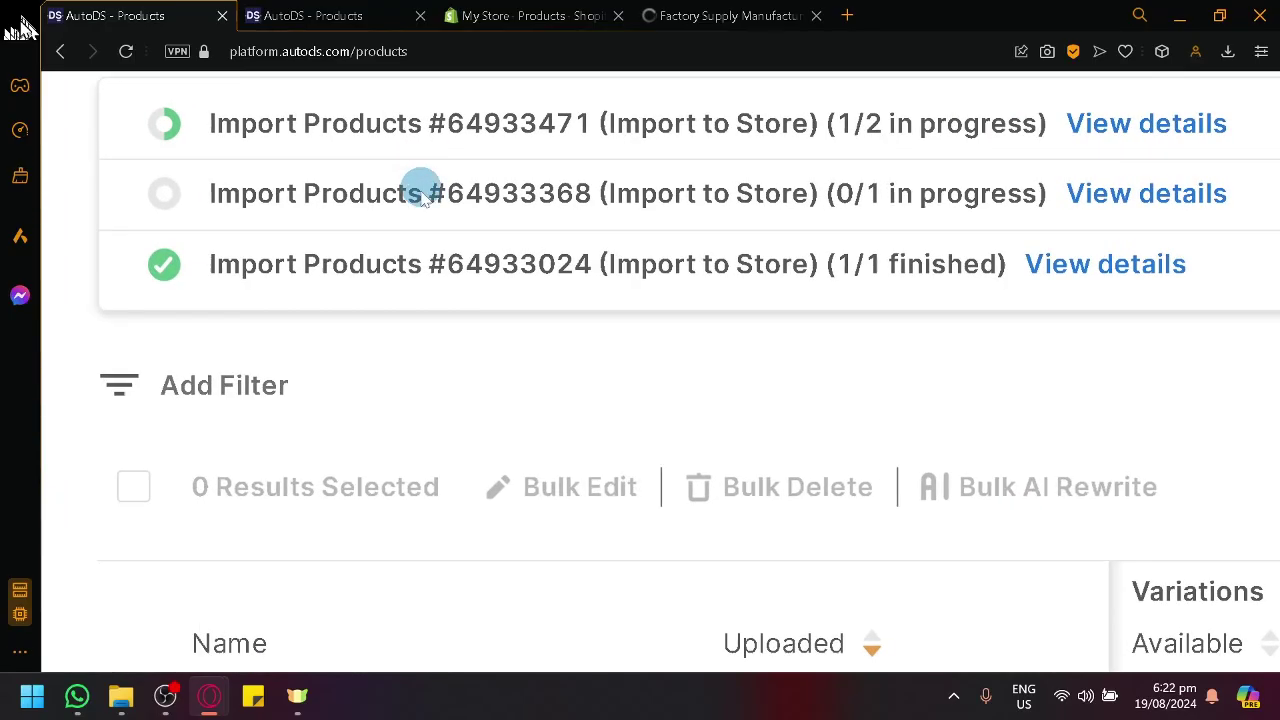
scroll(531, 289, "left", 3)
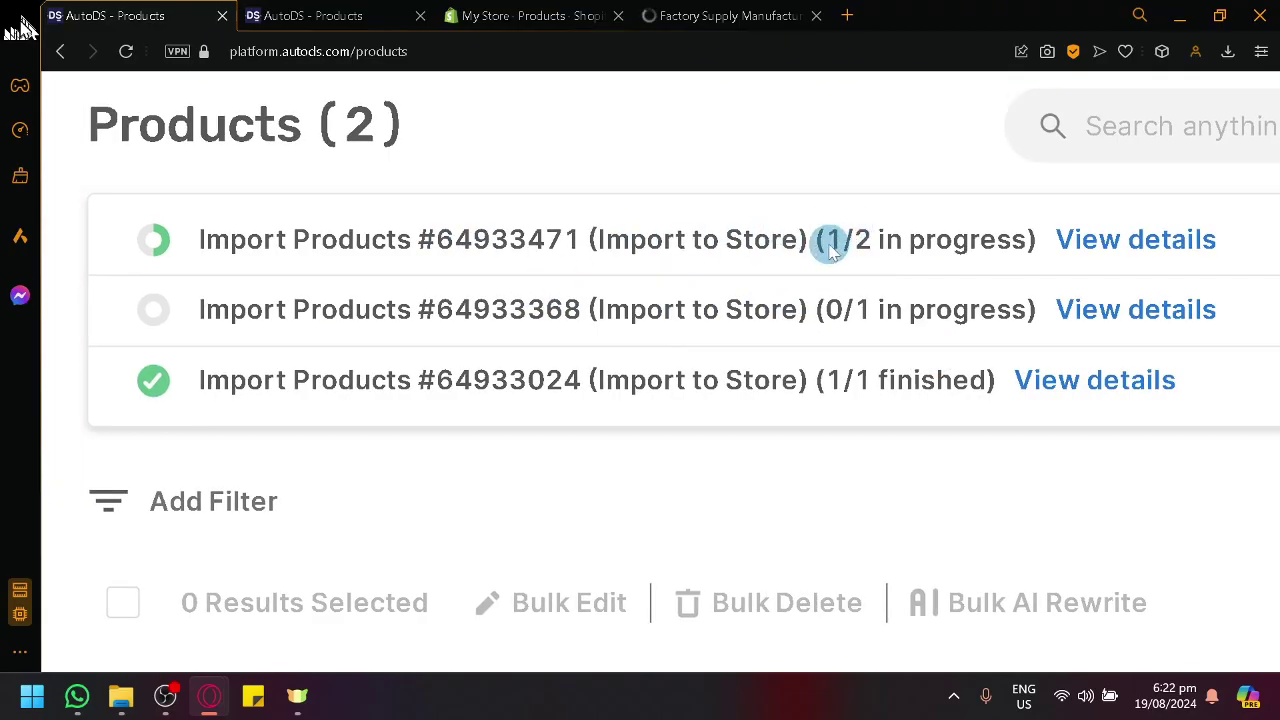
scroll(829, 250, "down", 5)
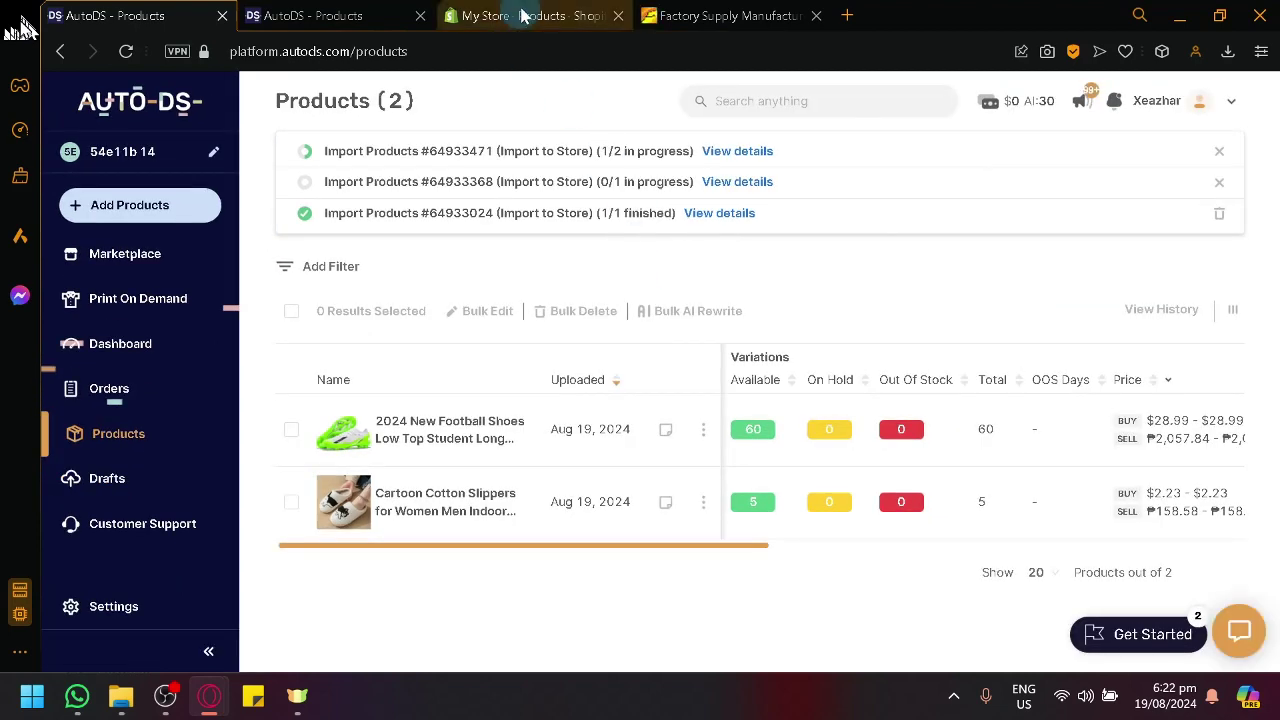
left_click(523, 15)
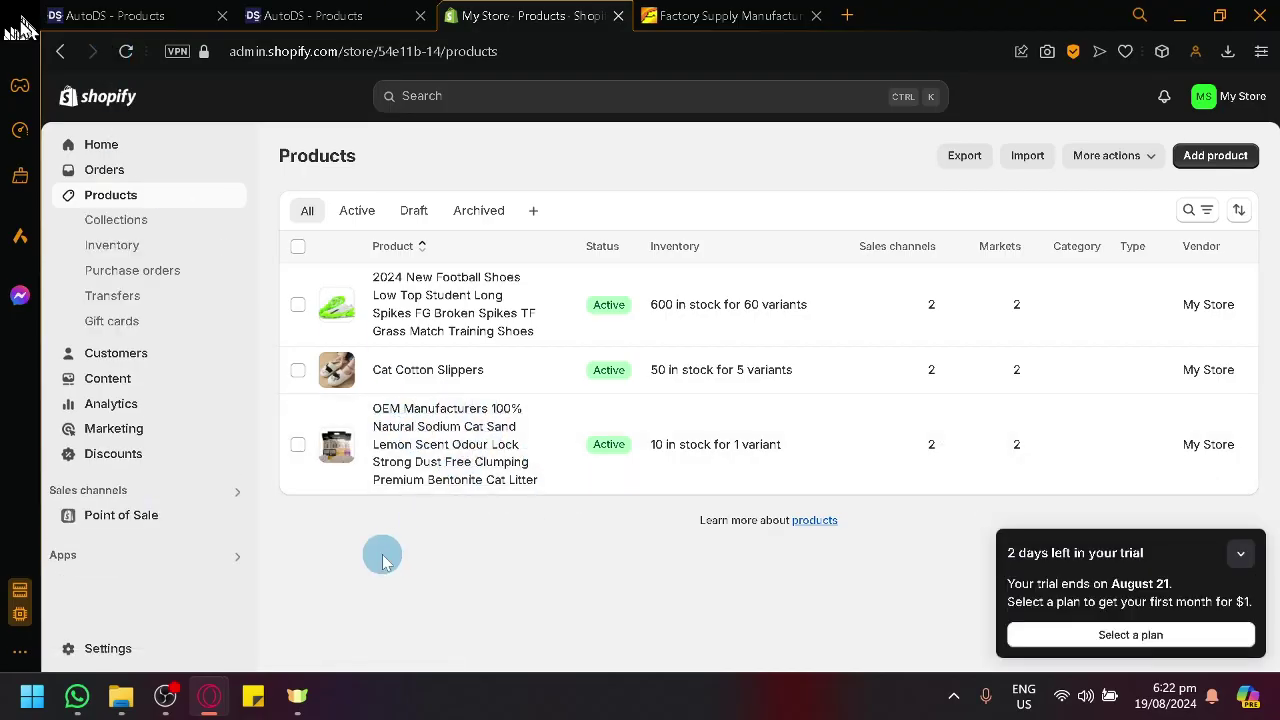
- Compare AutoDS and Shopify product lists to confirm the cat sand is active among three products
left_click(110, 15)
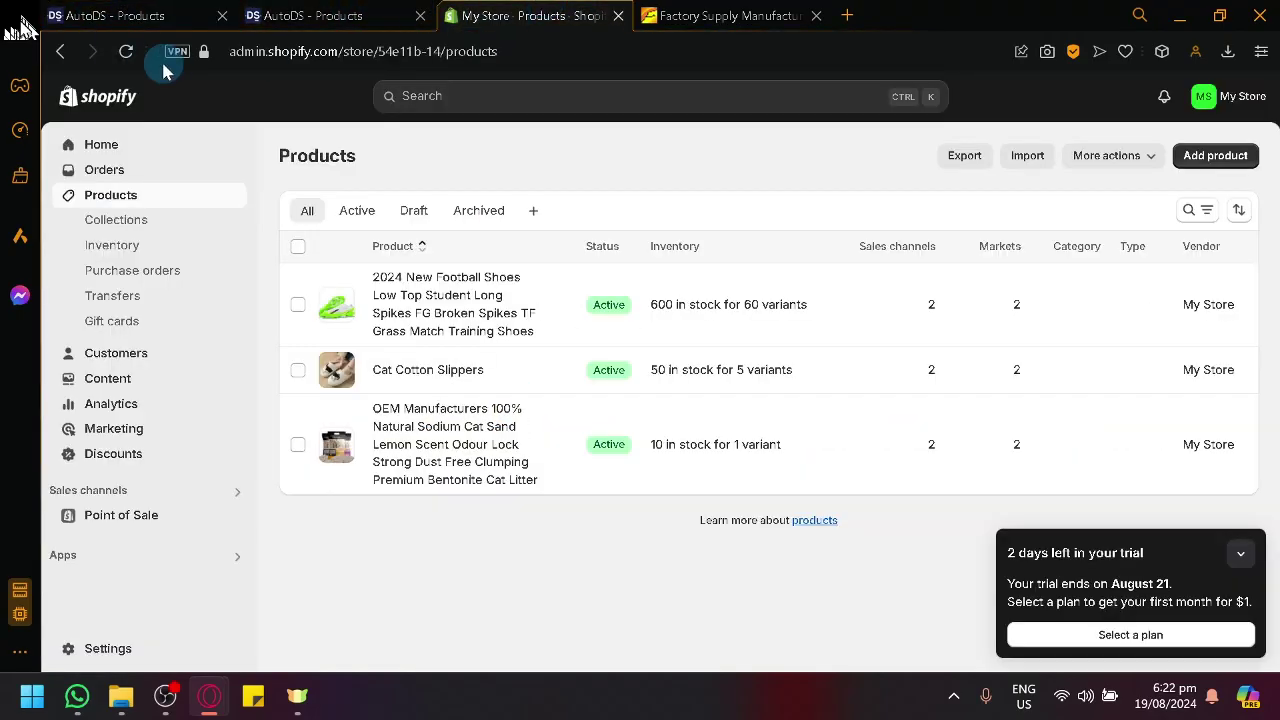
left_click(545, 15)
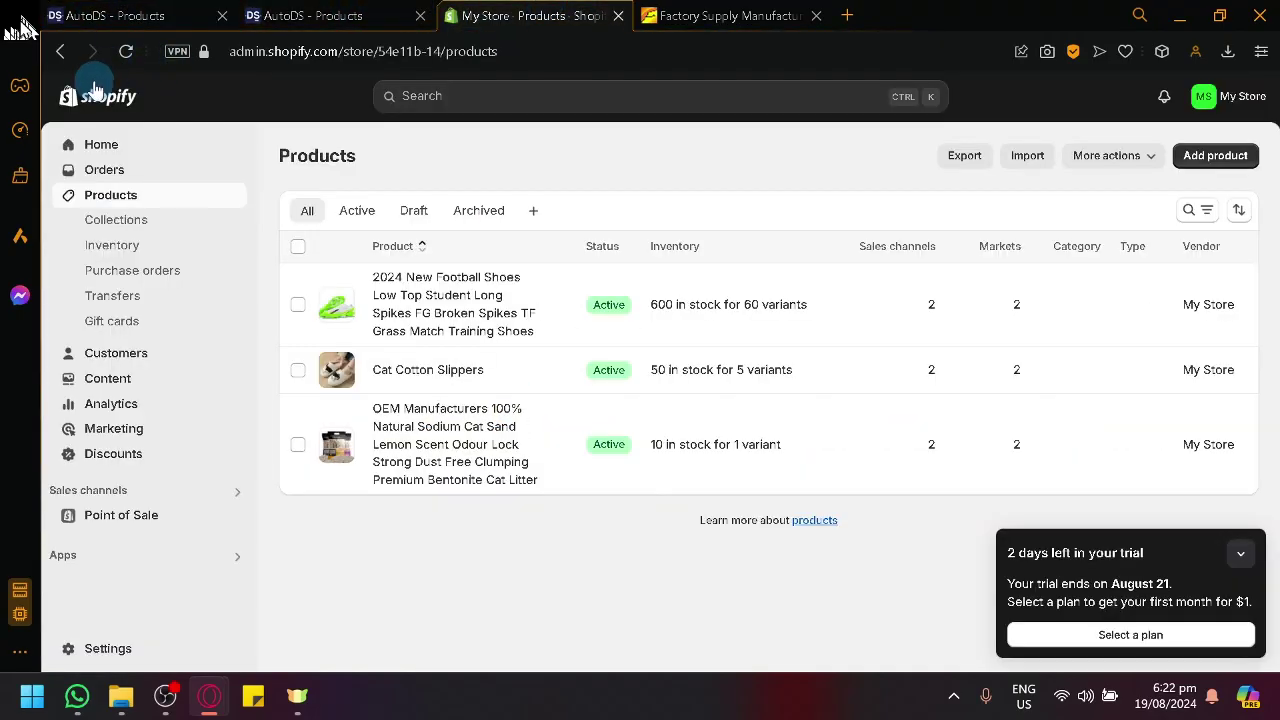
left_click(125, 12)
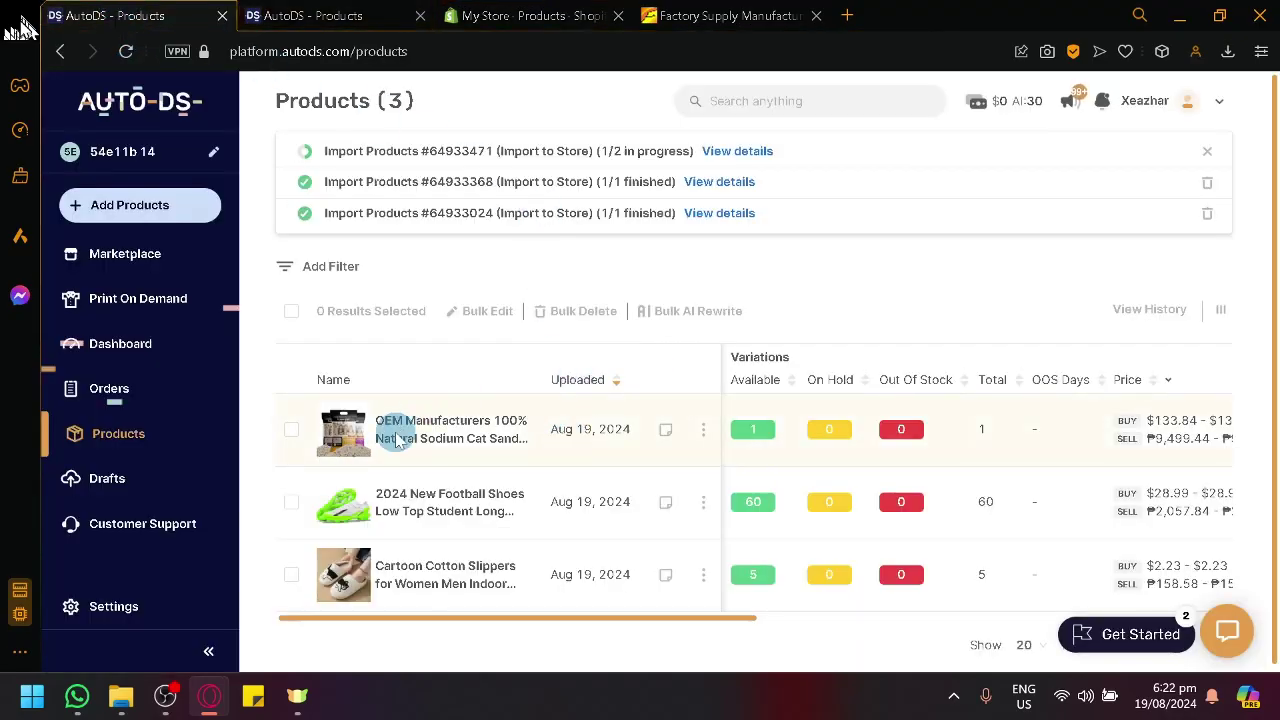
left_click(530, 15)
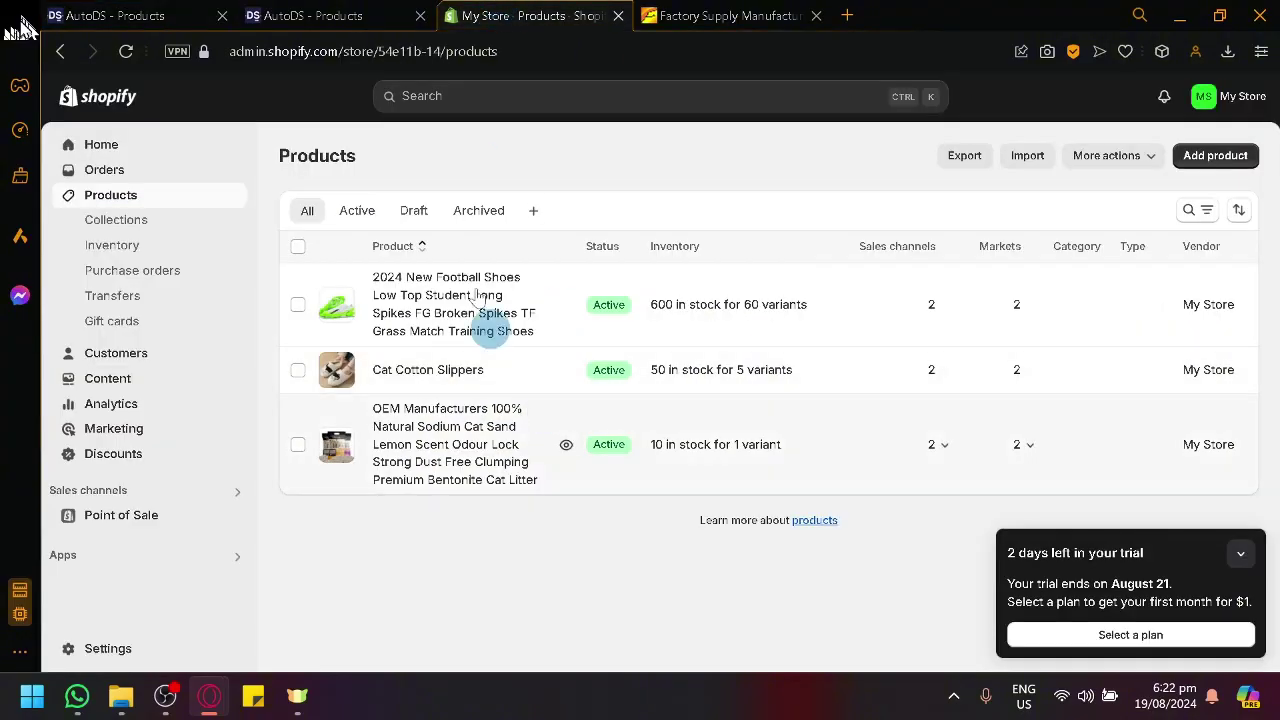
left_click(75, 12)
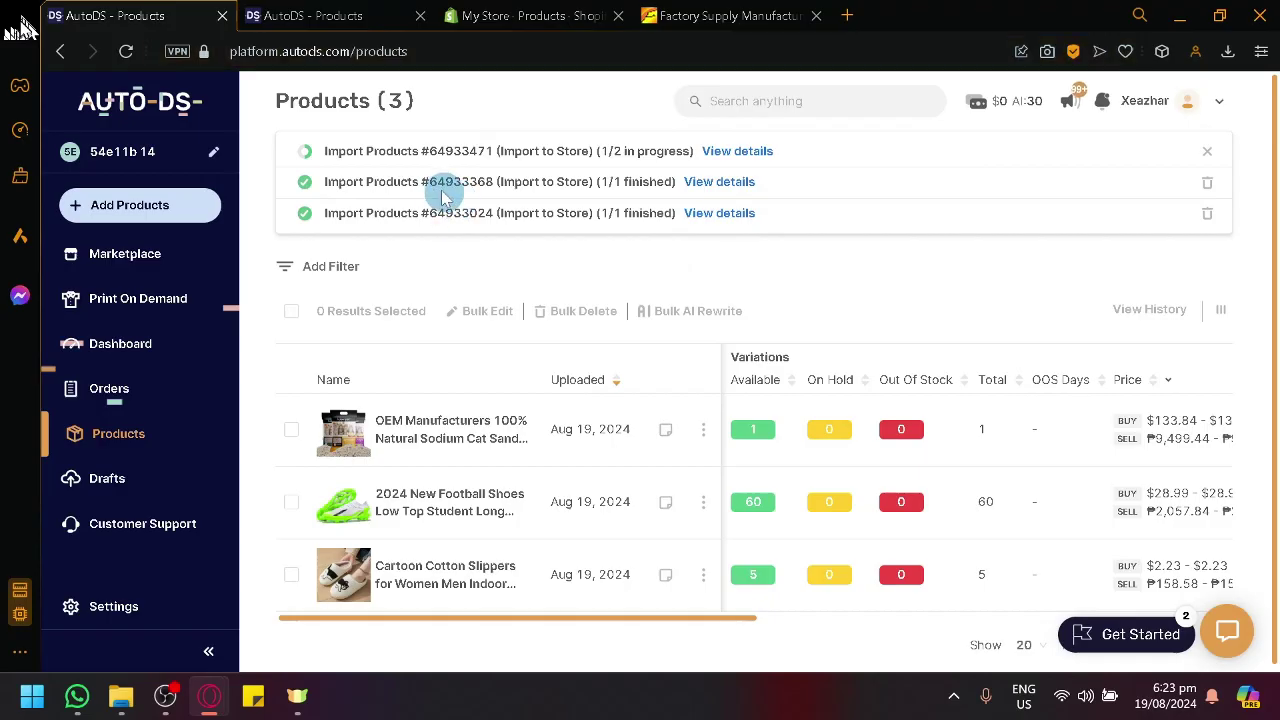
- Browse the Print On Demand apparel grid, then open the AutoDS Marketplace
left_click(192, 311)
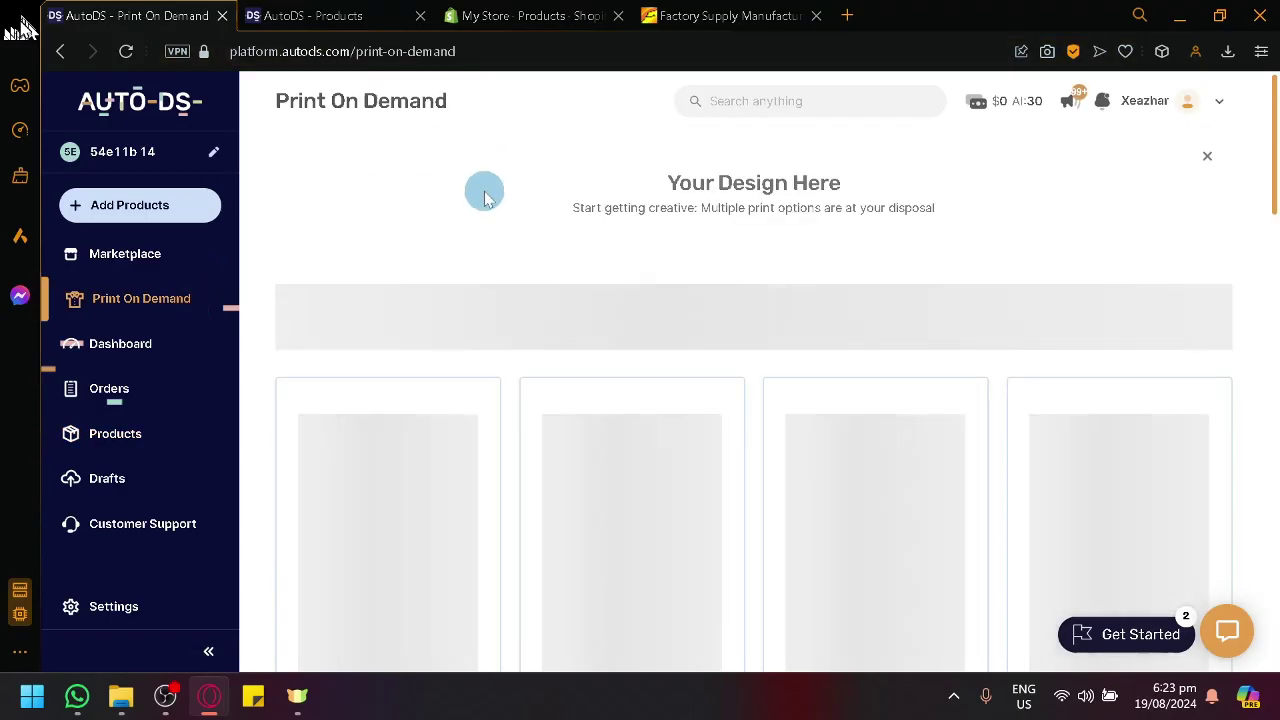
scroll(454, 257, "down", 1)
scroll(432, 277, "down", 4)
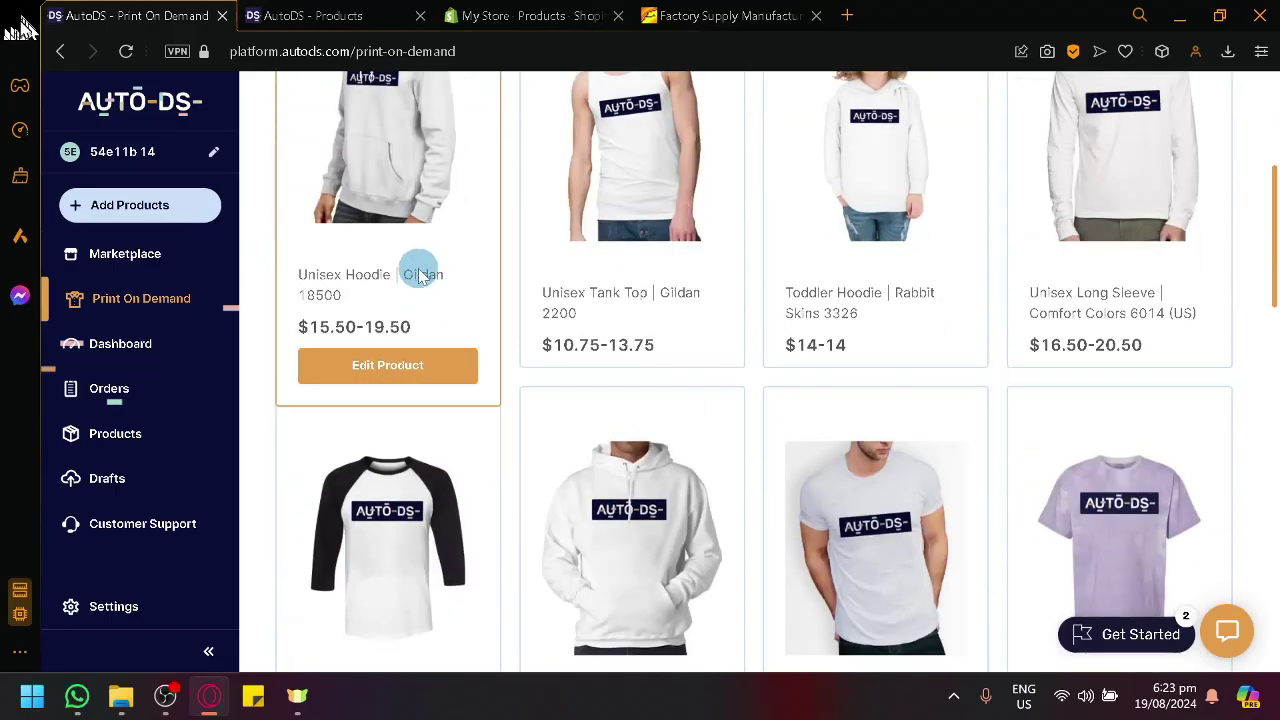
scroll(500, 395, "up", 1)
scroll(561, 405, "up", 3)
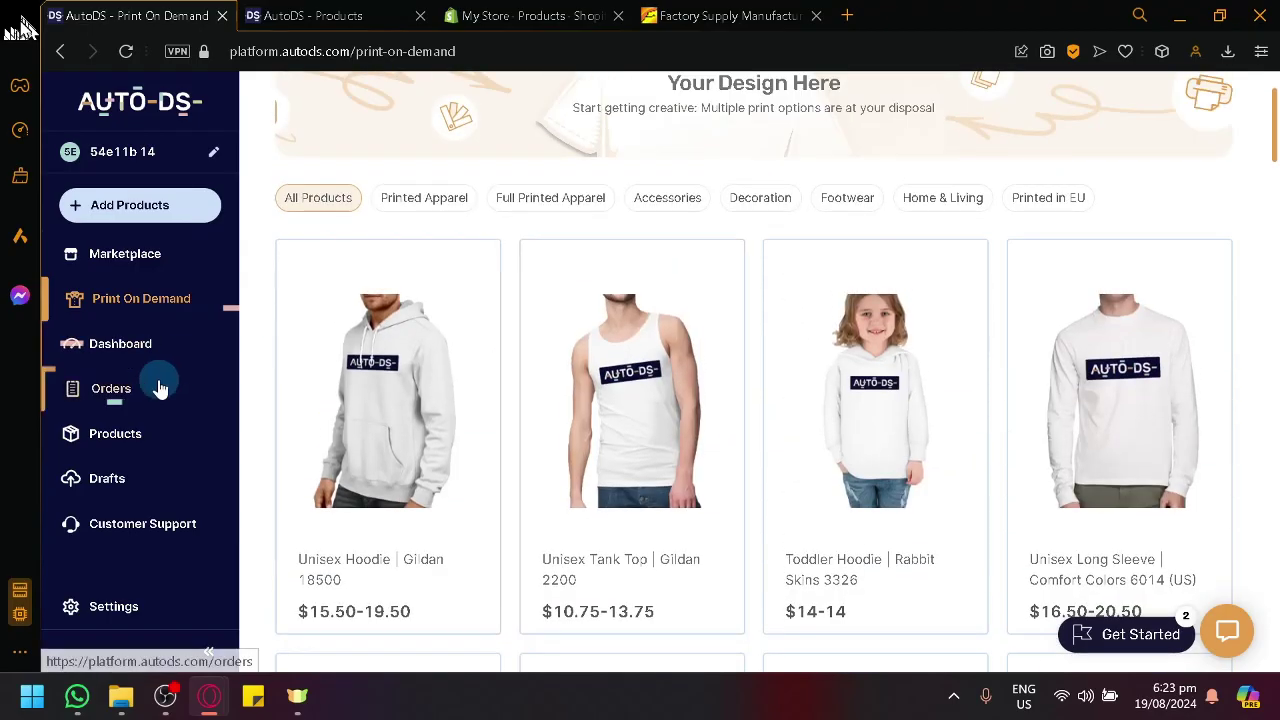
scroll(185, 476, "up", 1)
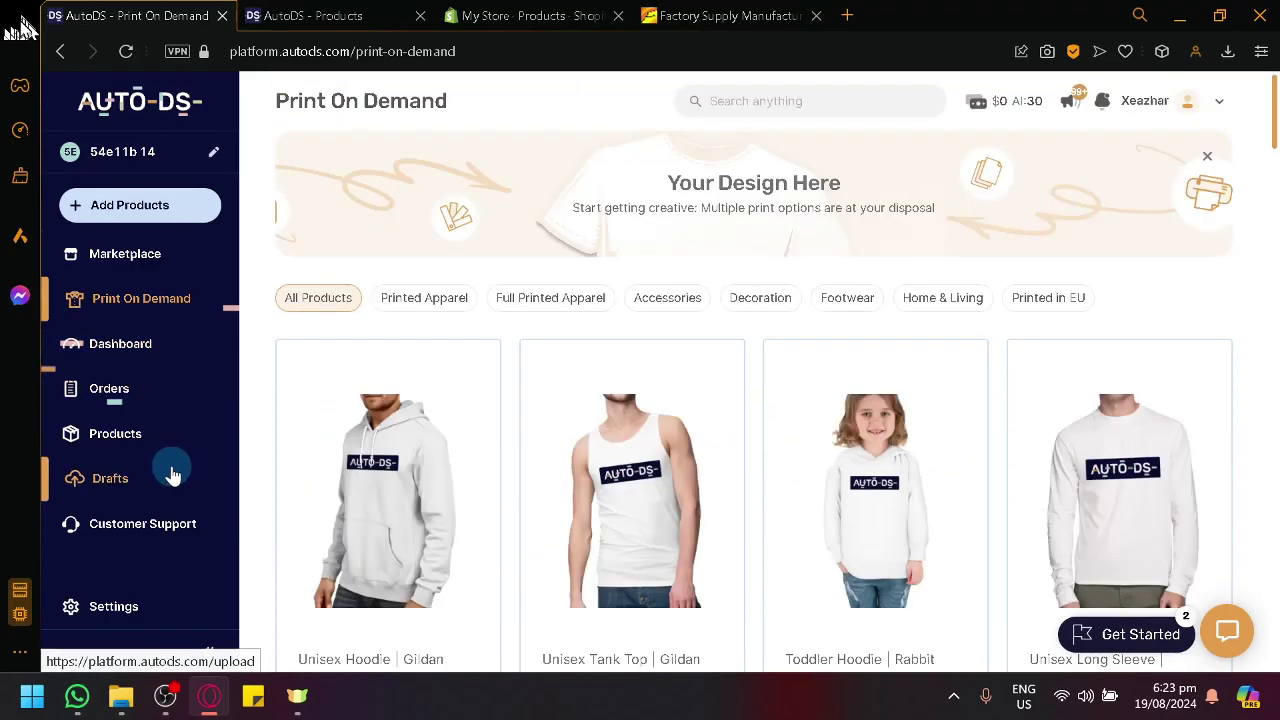
left_click(157, 255)
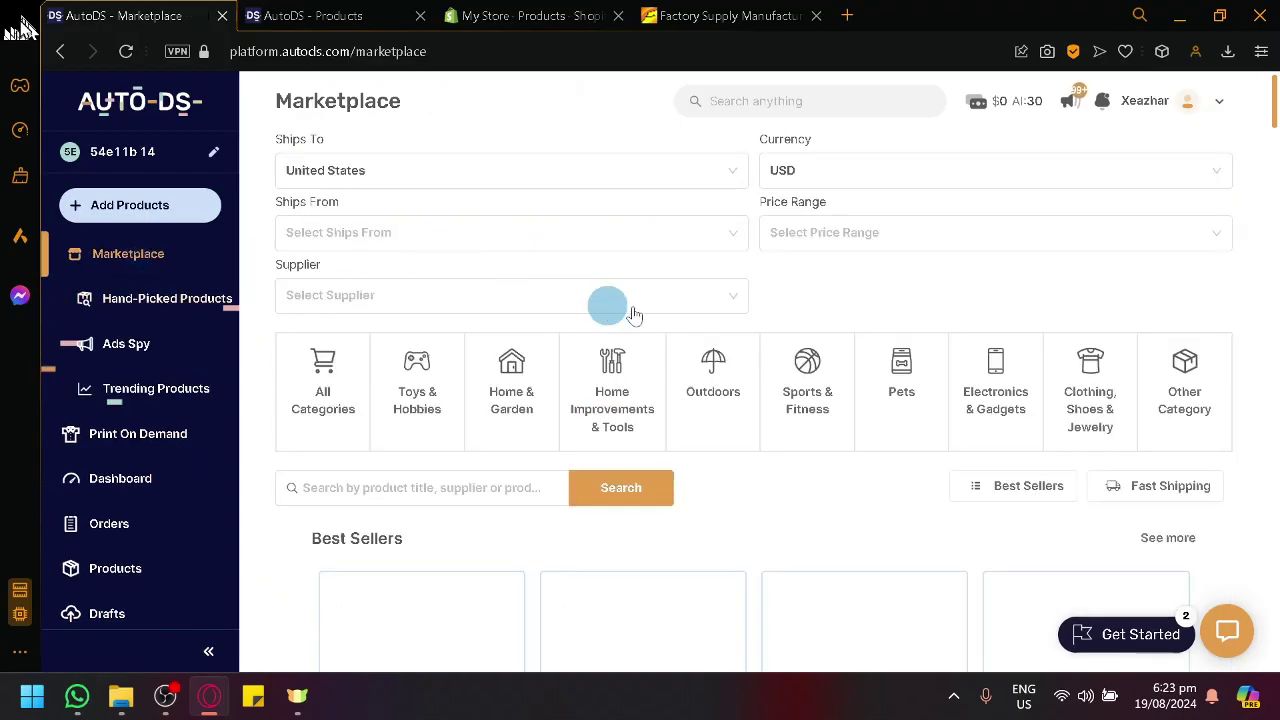